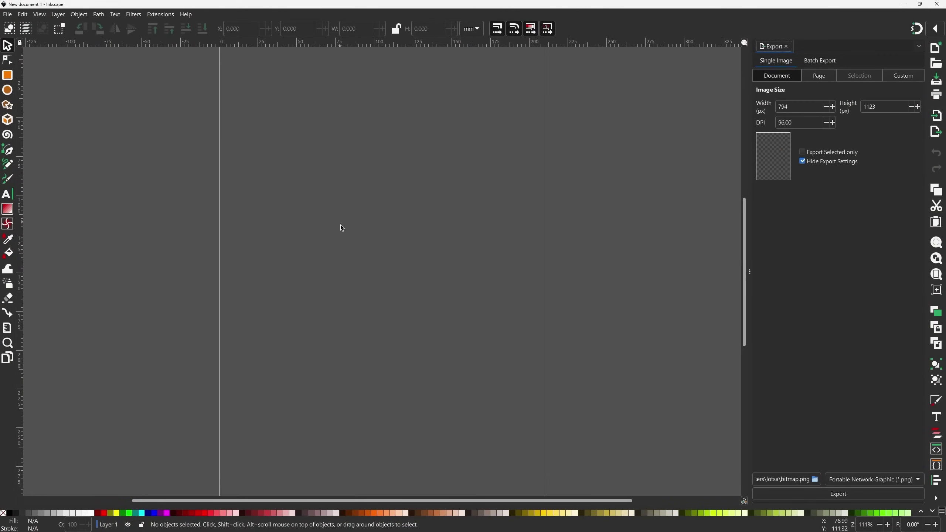
- Open Trace Bitmap and set the multicolour detection mode to Colours
click(98, 15)
click(116, 50)
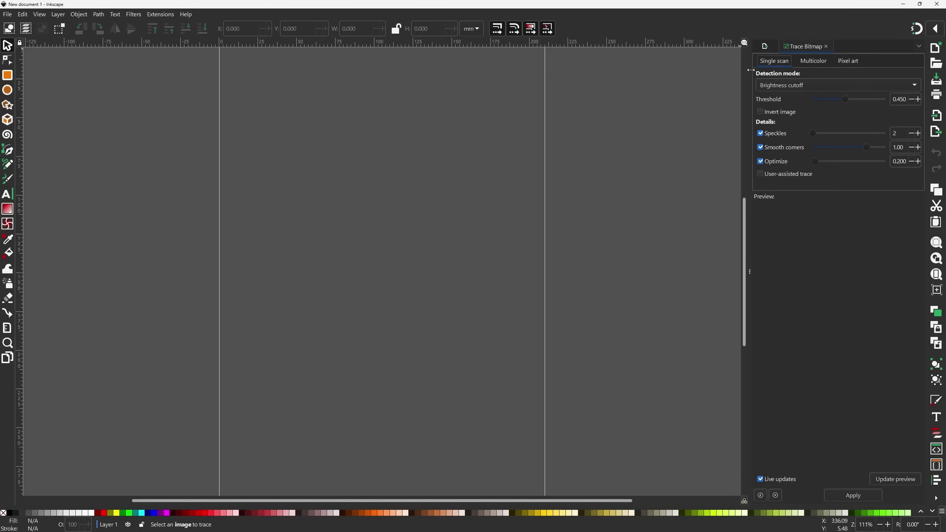
click(813, 61)
click(774, 61)
click(98, 14)
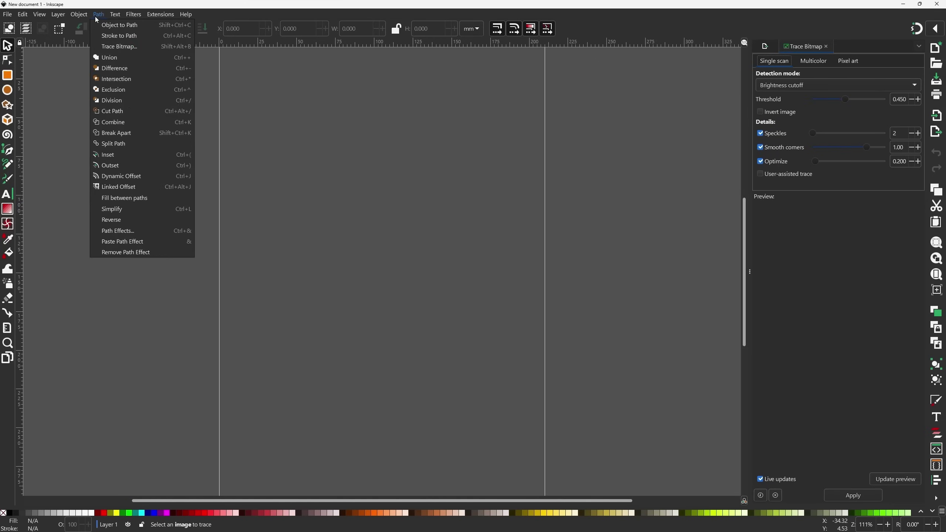
click(123, 47)
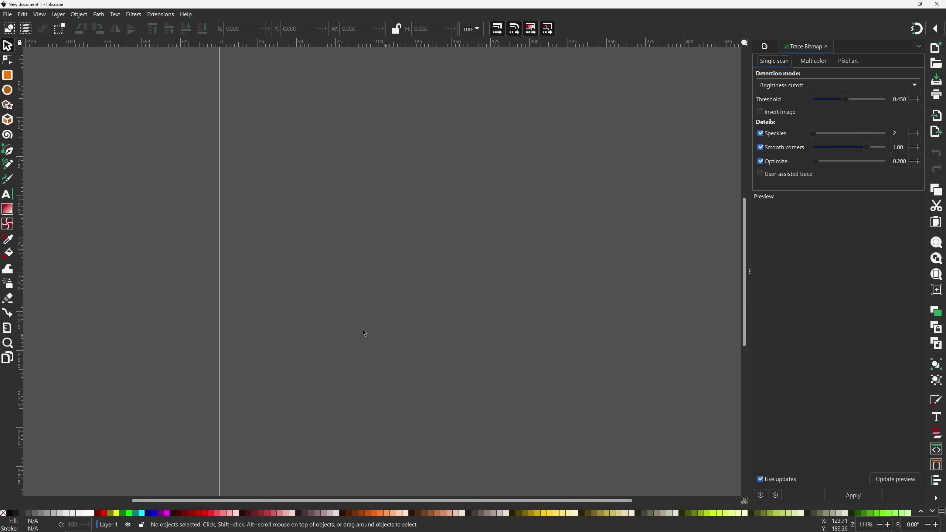
click(813, 61)
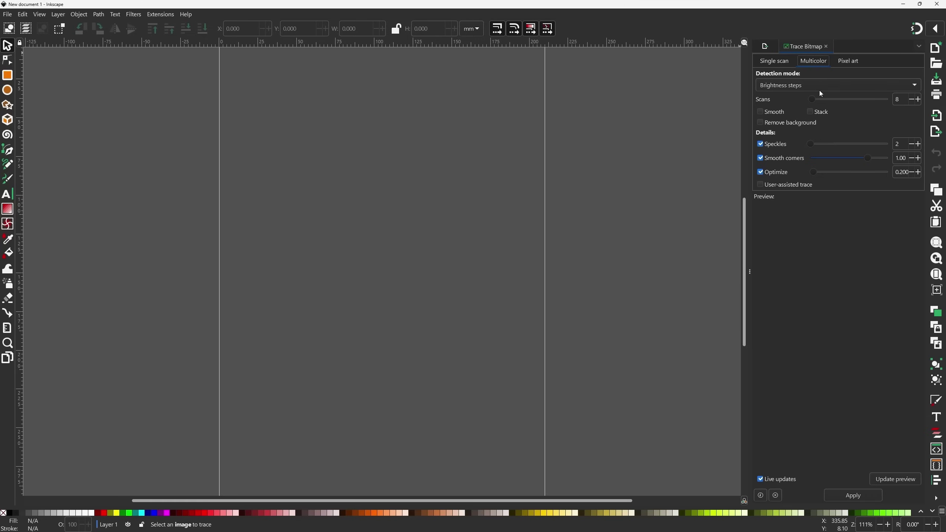
click(782, 85)
click(783, 86)
click(800, 85)
- Switch to the browser, open Pixabay and search for "tiger"
click(528, 93)
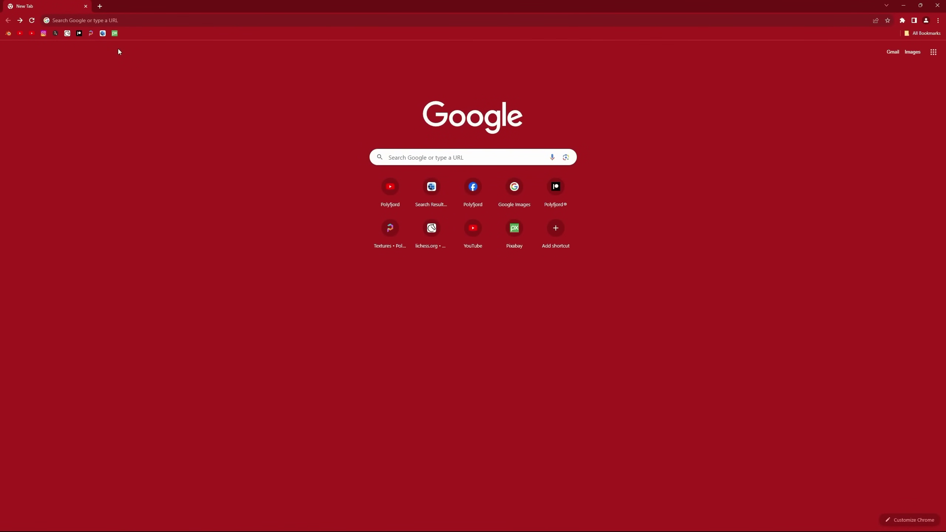
click(115, 33)
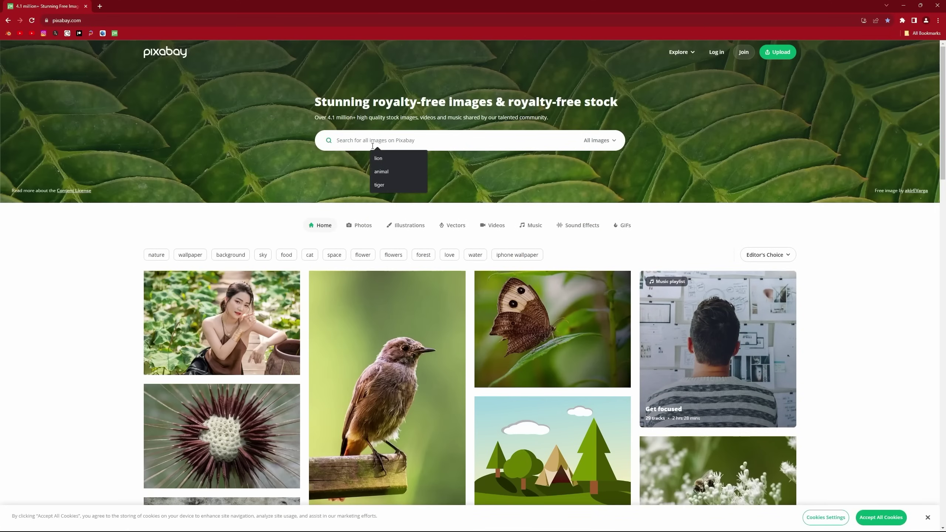
text(tiger)
key(Return)
- Open the close-up photo of a tiger's face from the search results and copy the image
scroll(123, 320, down, 8)
scroll(120, 316, down, 3)
scroll(395, 213, up, 1)
click(401, 217)
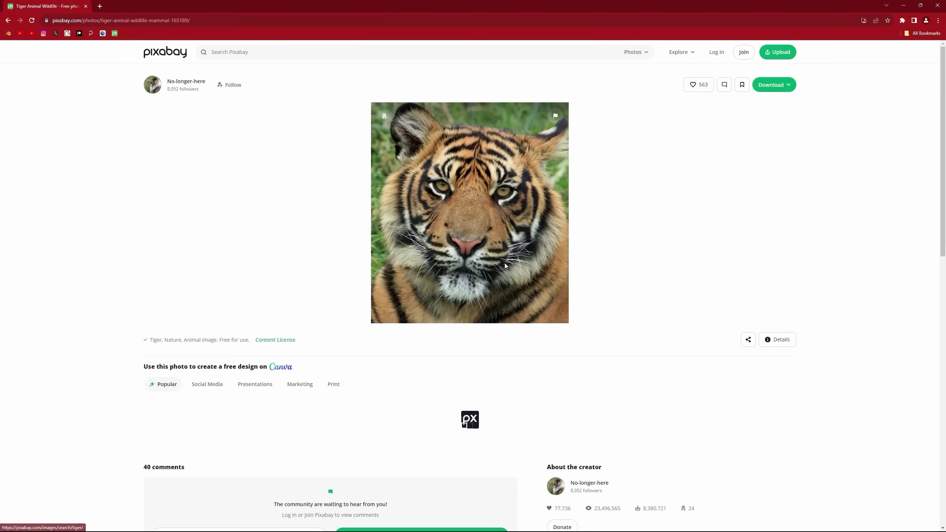
right_click(479, 202)
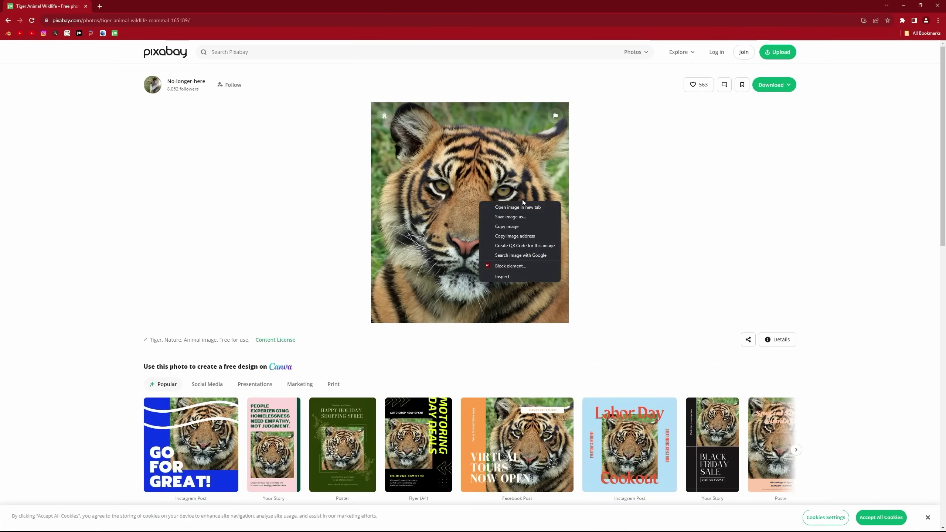
click(526, 228)
- Switch back to Inkscape, paste the tiger image and move it over the page
key(alt+Tab)
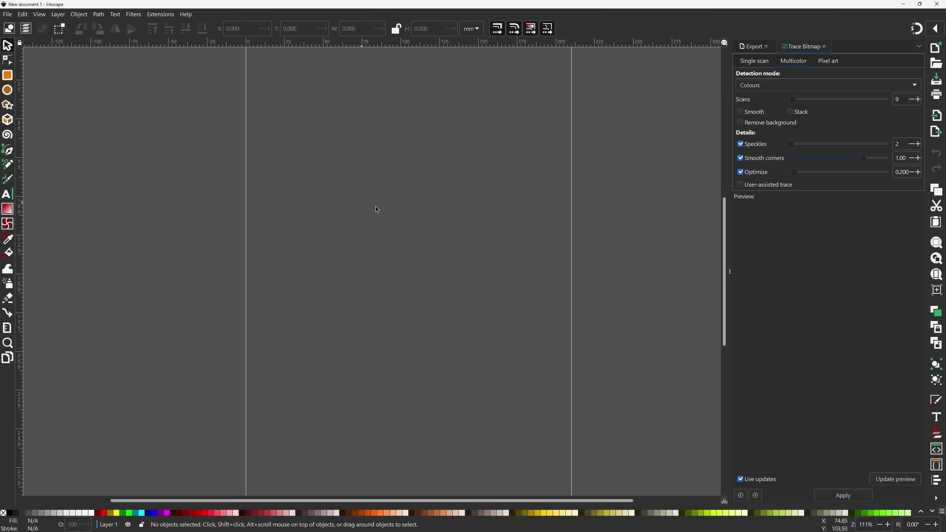
key(ctrl)
key(ctrl+v)
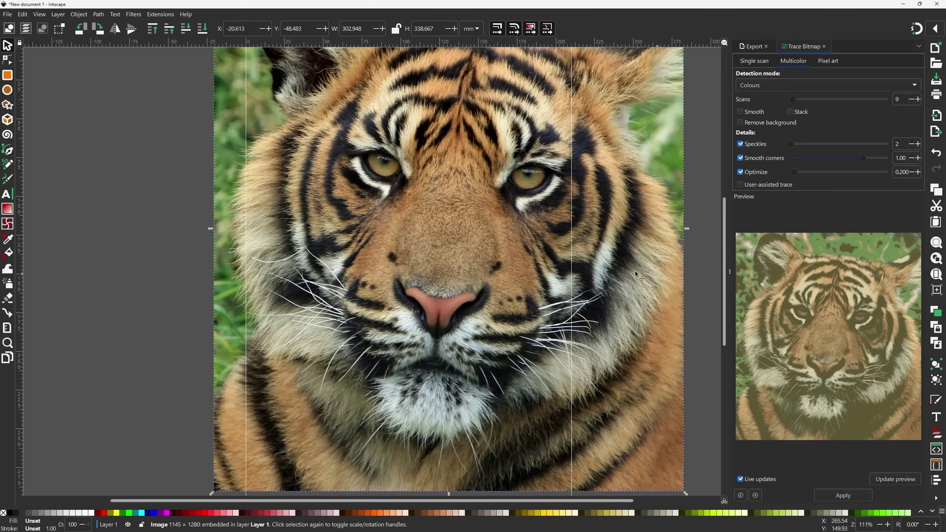
drag(617, 230, 580, 250)
middle_drag(676, 140, 671, 210)
drag(598, 223, 615, 262)
middle_drag(665, 235, 662, 199)
- Resize the page to the tiger image through the document properties
click(6, 14)
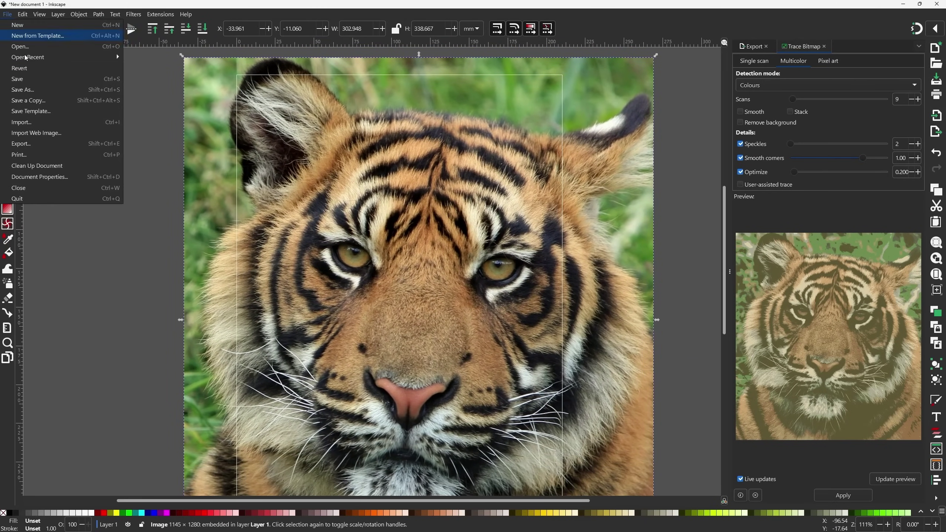
click(70, 178)
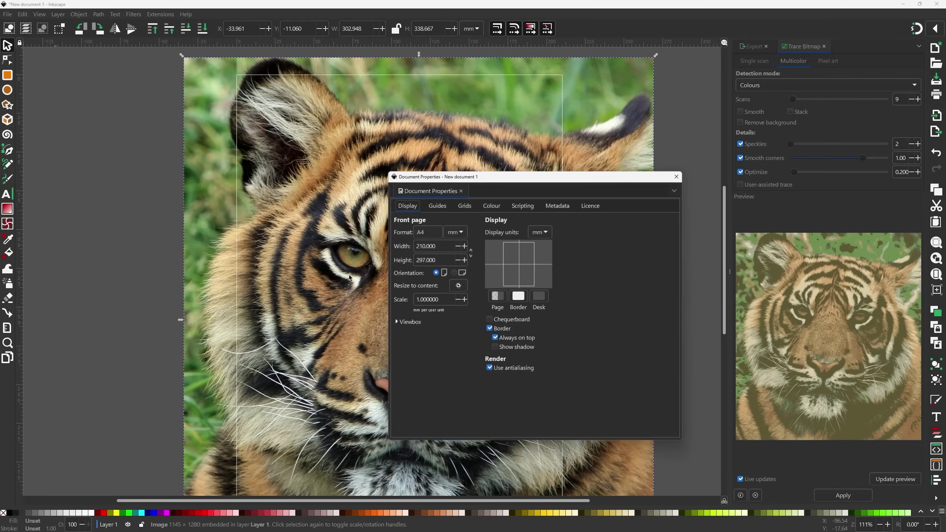
click(460, 288)
click(677, 176)
scroll(667, 121, down, 10)
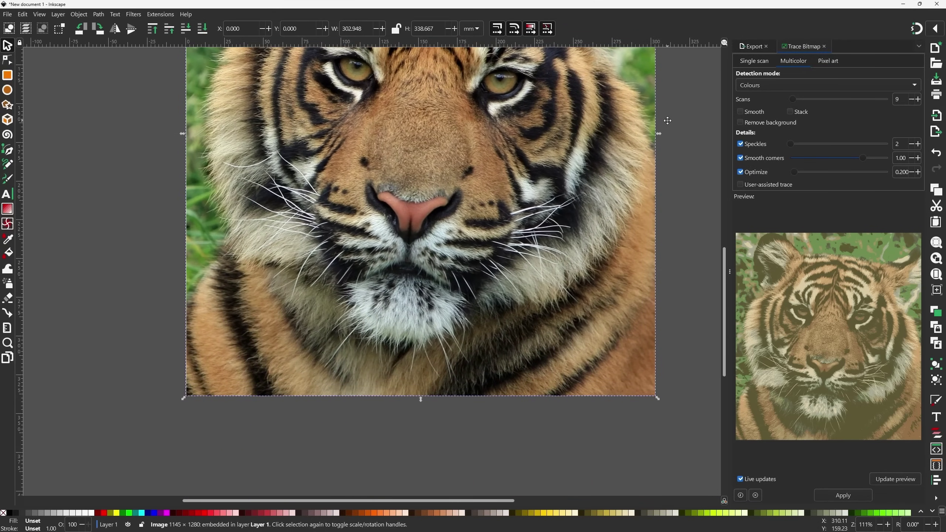
scroll(521, 193, up, 10)
scroll(443, 192, down, 2)
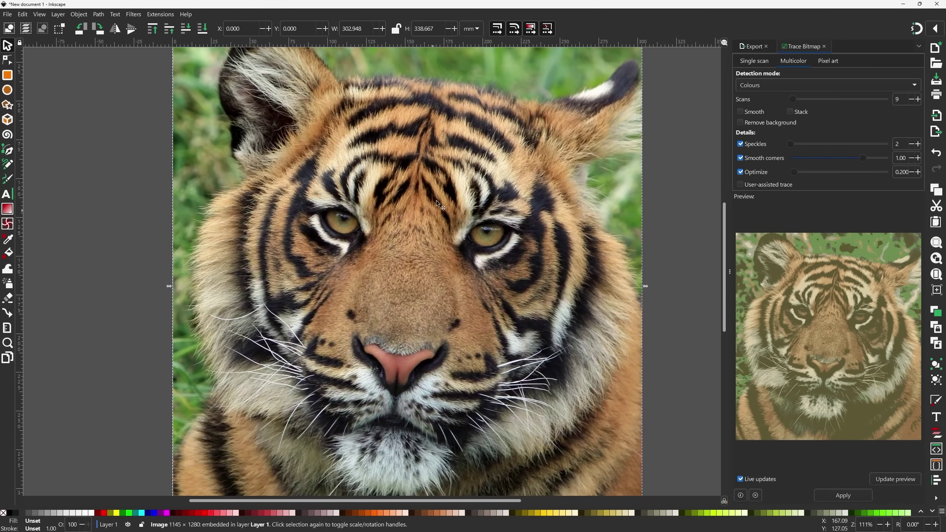
- Bring up Trace Bitmap with multicolour Colours detection for the image and widen its preview area
click(98, 14)
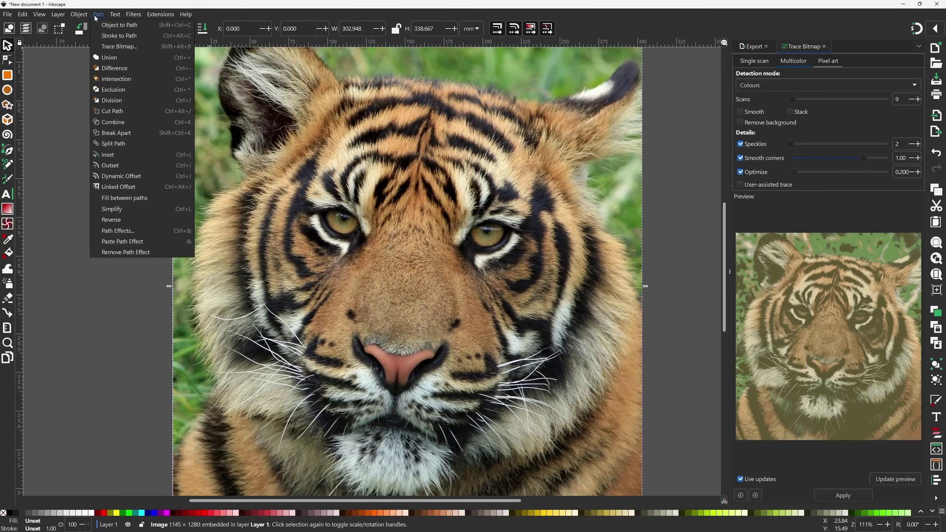
click(128, 47)
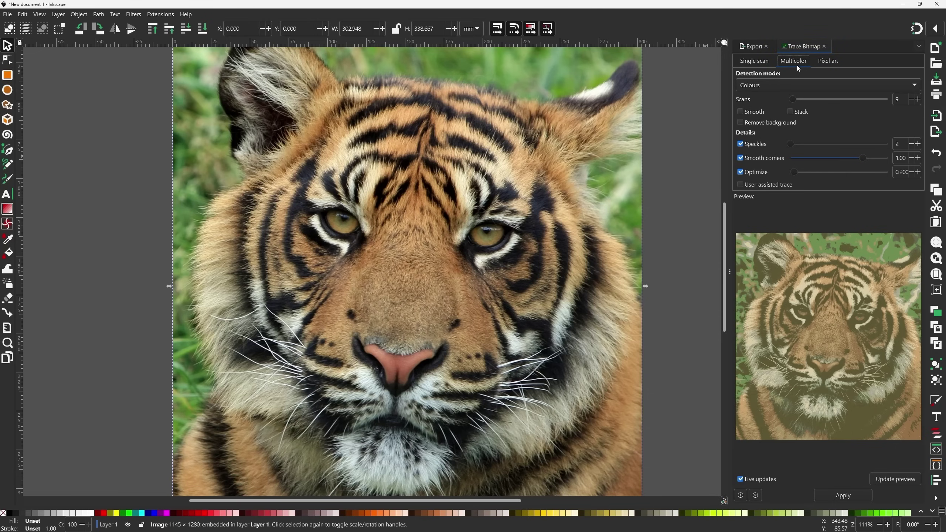
click(793, 87)
click(783, 86)
drag(729, 280, 633, 281)
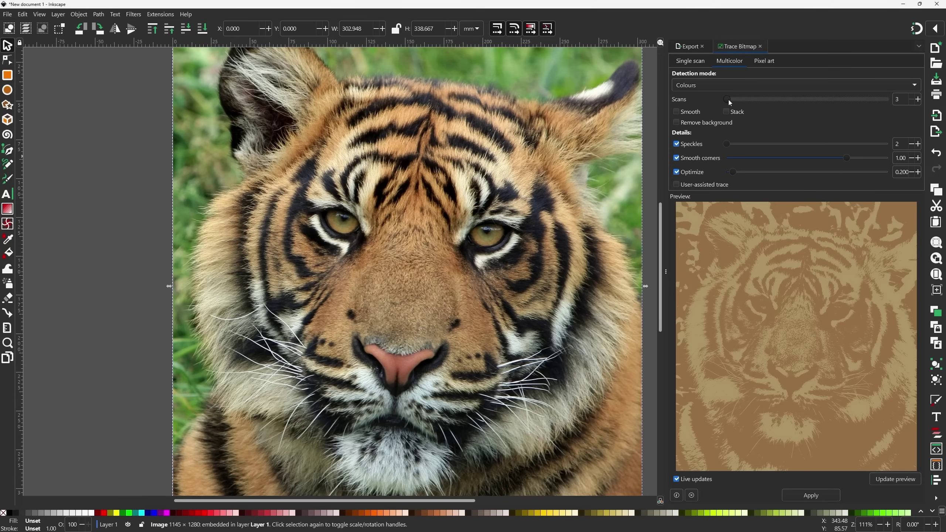
- Trace the tiger image in multicolour with 15 scans and speckles set to 35
scroll(729, 99, up, 1)
drag(730, 100, 734, 99)
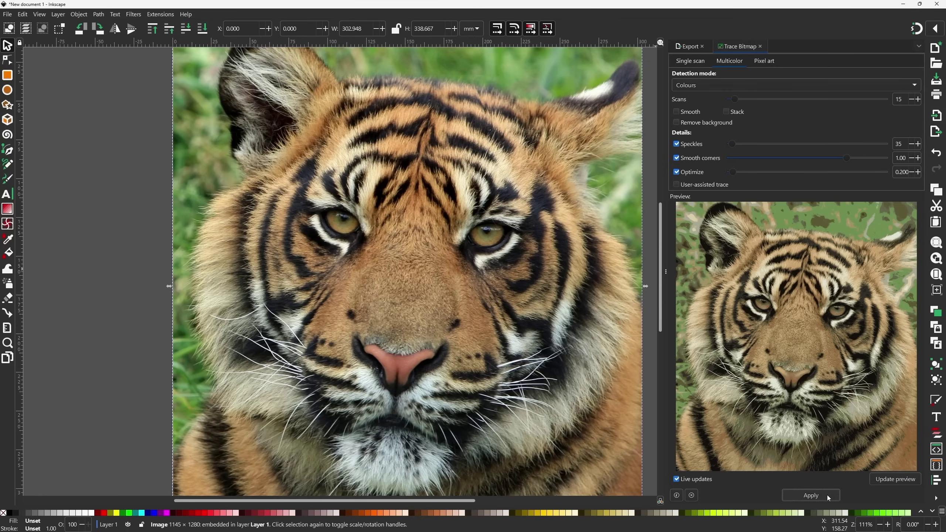
click(827, 496)
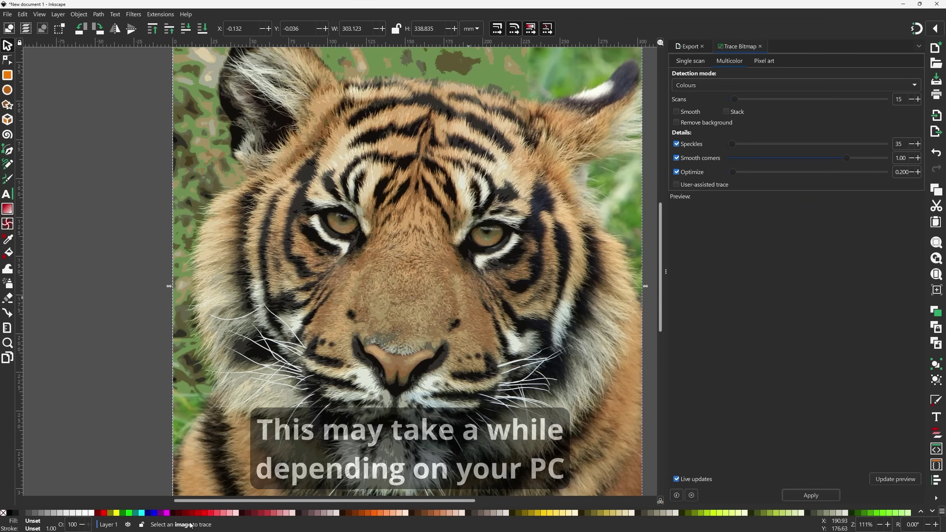
- Hide the traced tiger group
mouse_move(487, 131)
middle_down()
mouse_move(482, 213)
mouse_move(476, 167)
middle_up()
right_click(435, 230)
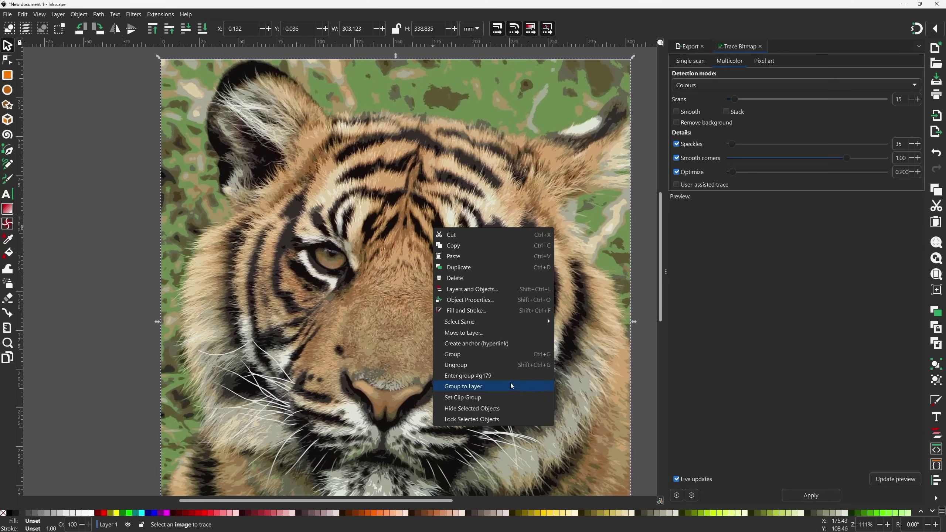
click(481, 409)
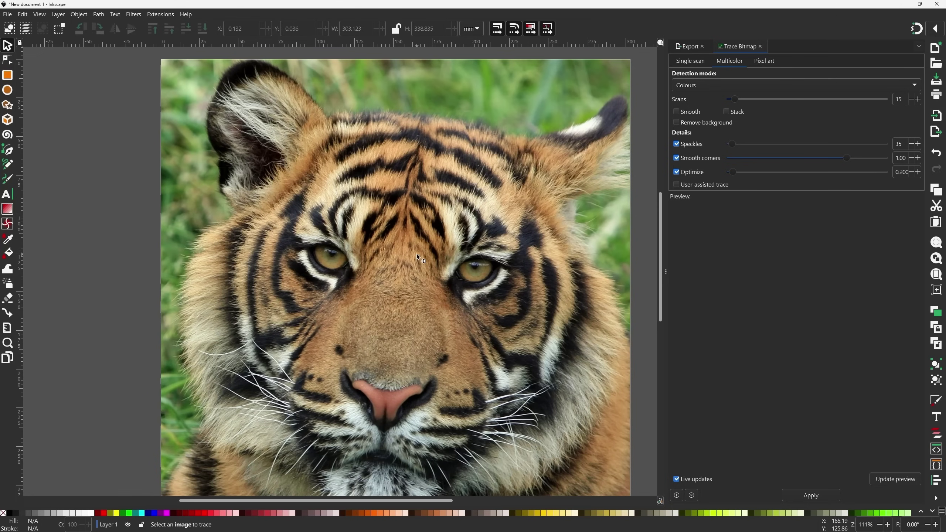
- Delete the original tiger photo and unhide the traced group
mouse_move(438, 179)
mouse_down()
mouse_move(465, 189)
mouse_move(436, 171)
mouse_up()
key(Delete)
right_click(393, 220)
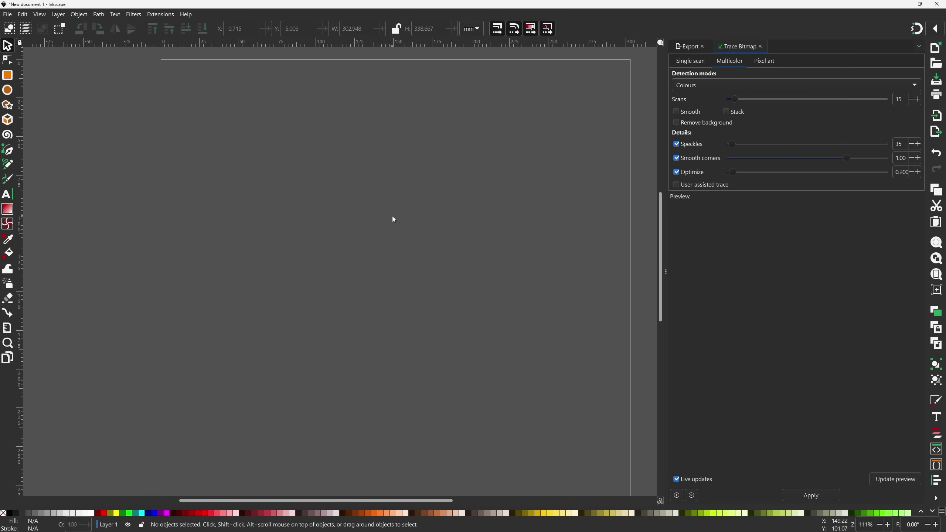
click(440, 278)
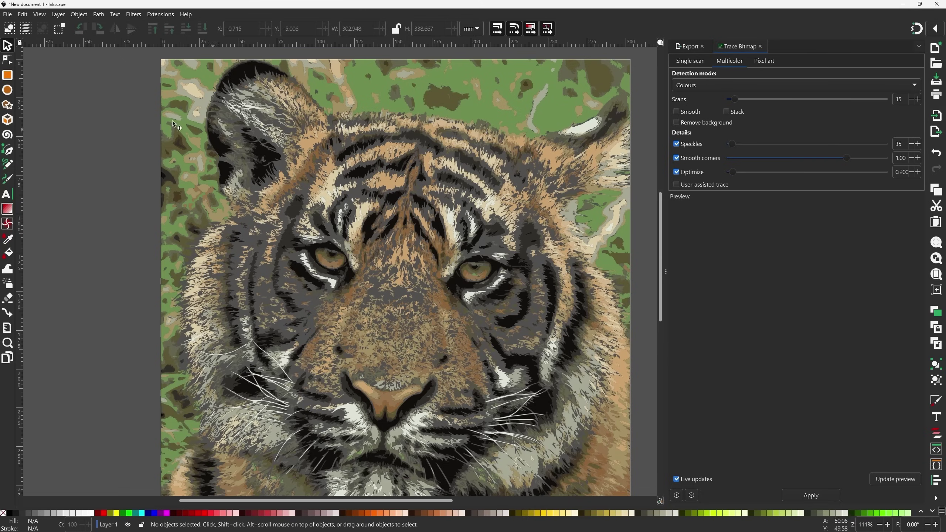
- Save a copy of the drawing to the Desktop as "tiger" in Inkscape SVG format
click(8, 15)
click(53, 101)
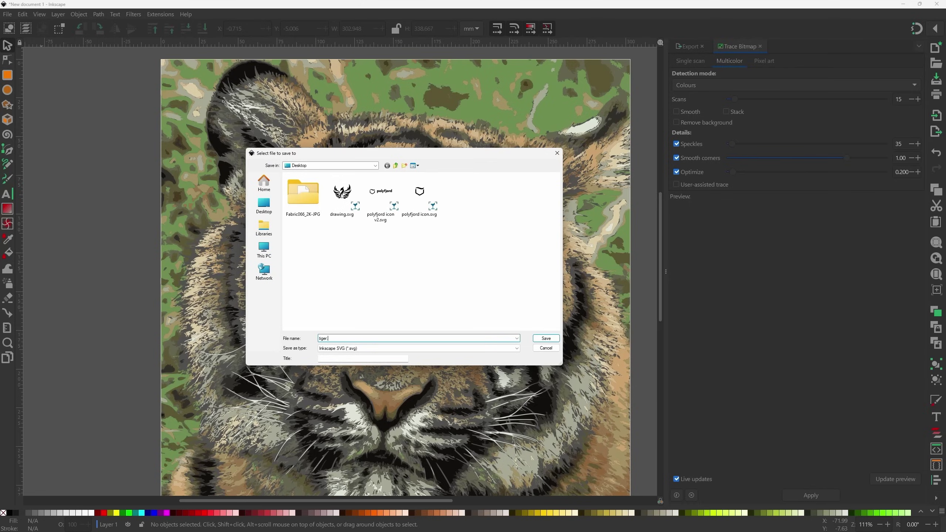
click(546, 338)
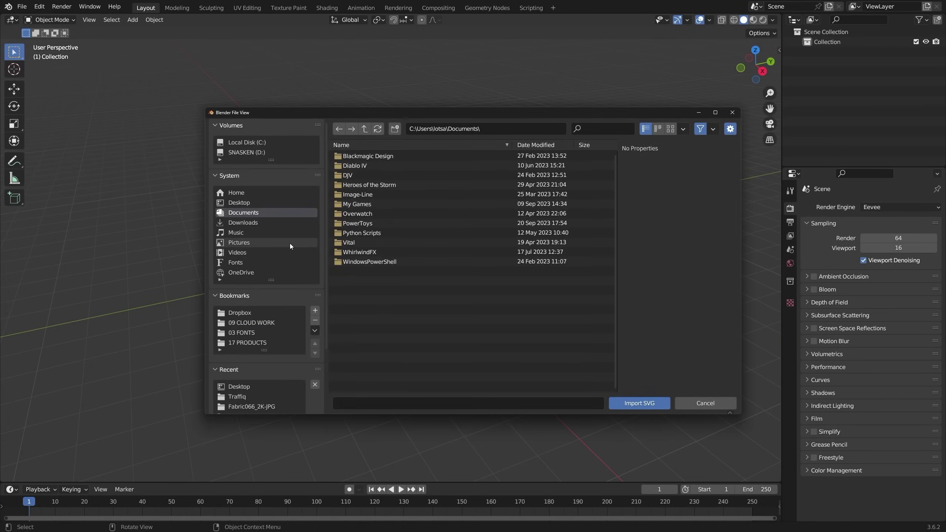
- In Blender, import tiger.svg from the Desktop
click(251, 201)
click(381, 196)
click(640, 404)
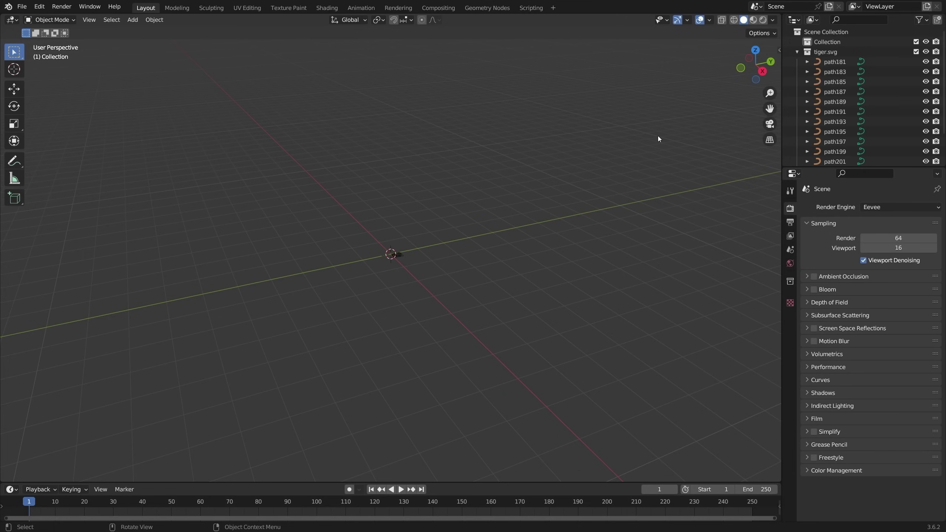
- Enlarge the object list, select all imported tiger curves and scale them up by about 8.8
drag(864, 168, 863, 203)
key(a)
key(s)
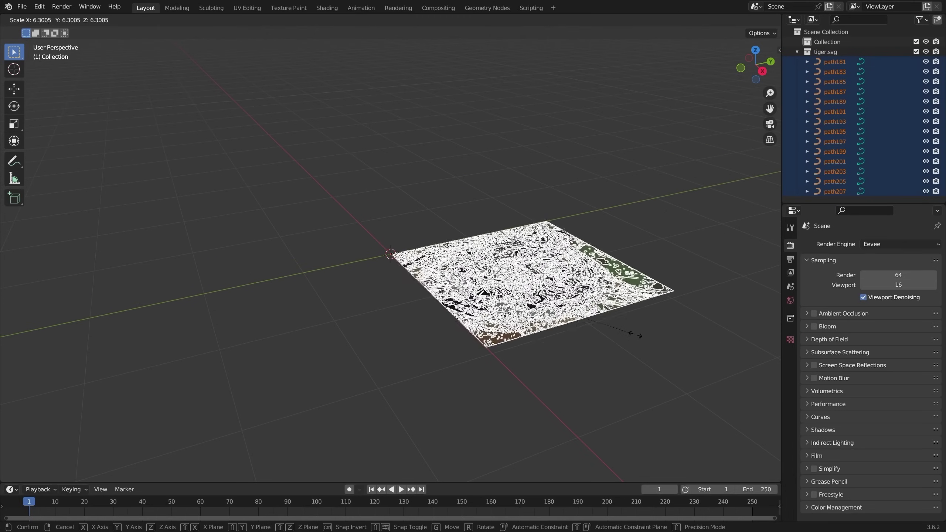
click(692, 325)
- Examine which parts of the tiger belong to each imported curve by selecting several of them in turn
scroll(521, 290, down, 3)
shift+middle_drag(692, 325, 547, 312)
click(521, 291)
scroll(576, 359, up, 4)
scroll(536, 302, down, 1)
click(436, 223)
scroll(437, 222, up, 2)
shift+middle_drag(490, 197, 475, 274)
click(462, 185)
click(457, 131)
click(460, 93)
click(451, 62)
scroll(518, 178, down, 3)
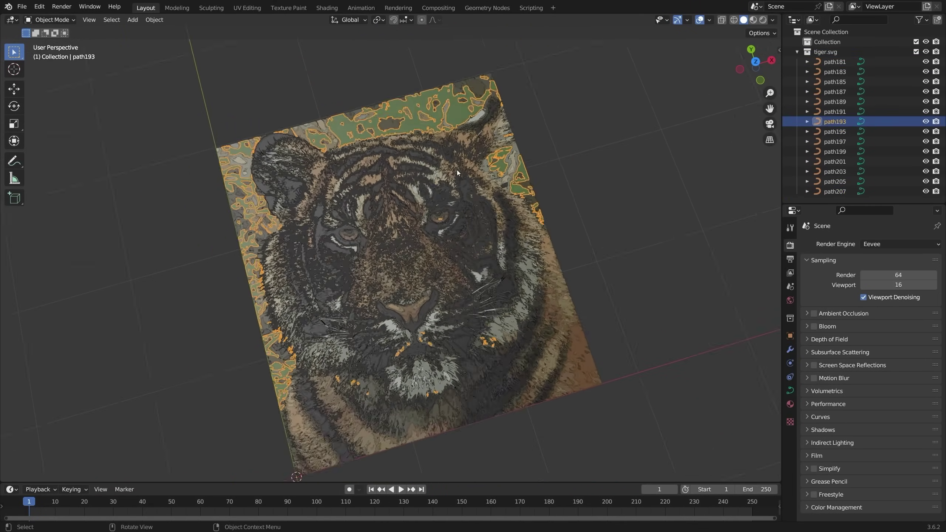
- Turn on the Screencast Keys display and hide the sidebar again
middle_drag(529, 208, 612, 242)
key(n)
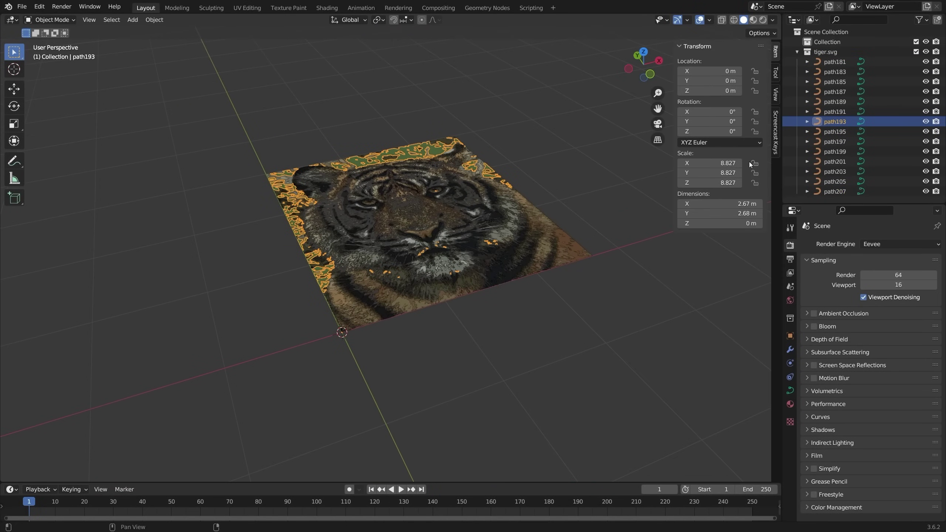
click(776, 132)
click(774, 52)
key(n)
scroll(472, 263, up, 2)
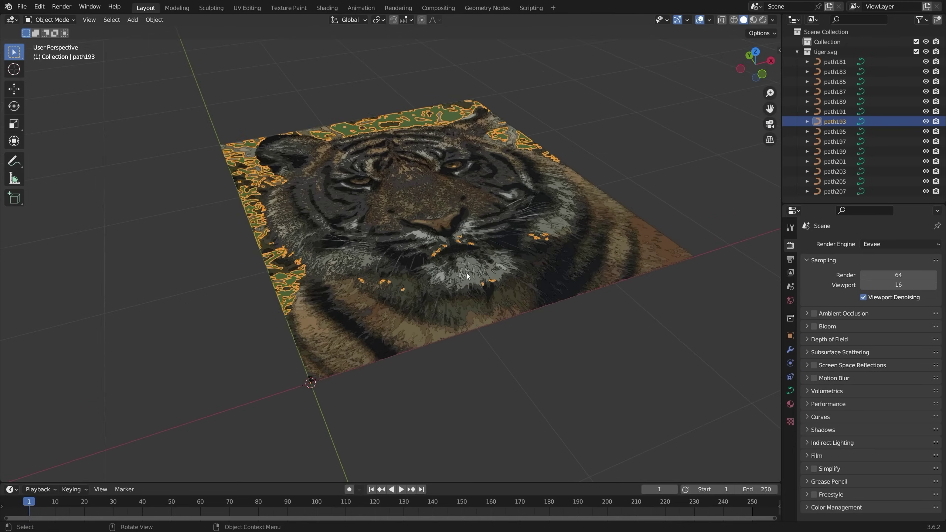
- Try to move the curve path181 along the Z axis
mouse_move(473, 264)
shift+middle_down()
mouse_move(461, 290)
mouse_move(478, 267)
shift+middle_up()
key(alt+a)
click(471, 282)
click(834, 62)
key(g)
key(z)
right_click(610, 186)
- Try to raise path181 and path183 together along the Z axis by about 0.15 m
shift+click(829, 71)
key(g)
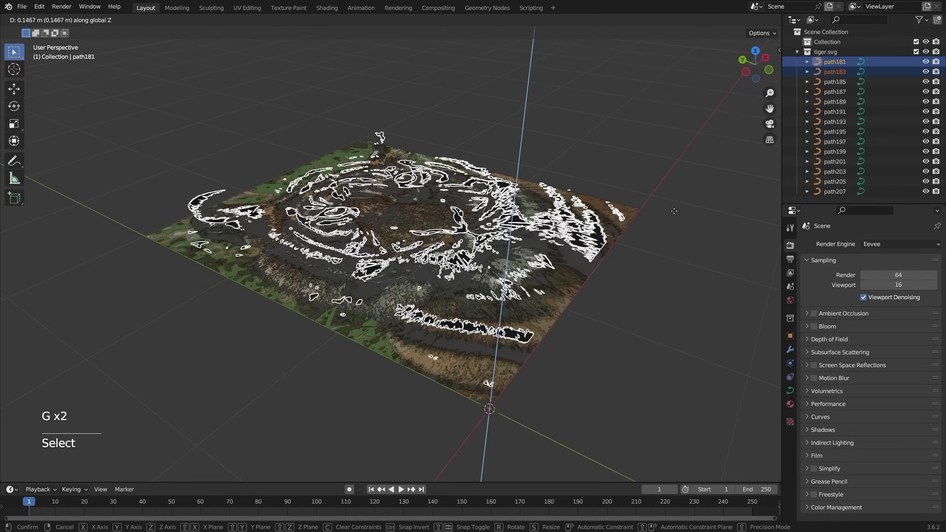
right_click(675, 234)
- Step through the curves path183 to path195 to examine the colour area each one covers
click(831, 72)
click(816, 84)
click(818, 92)
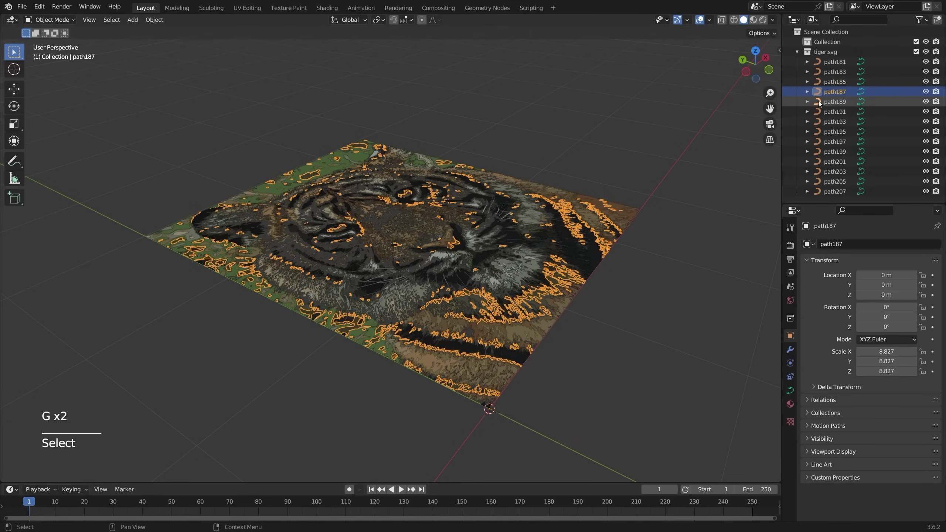
click(819, 101)
click(821, 111)
click(820, 121)
click(820, 131)
- Try to move the curve path197 along the Z axis
key(alt+a)
middle_drag(518, 268, 354, 244)
click(354, 245)
click(349, 261)
key(g)
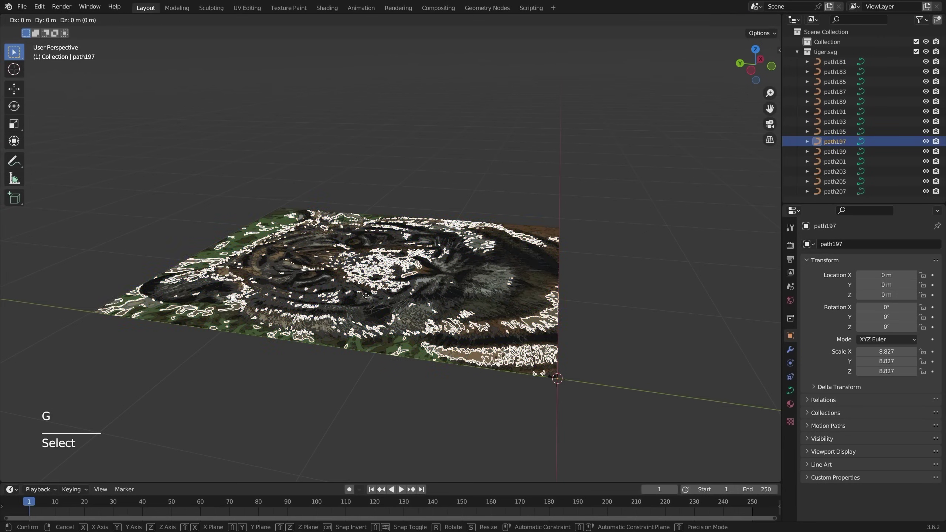
key(z)
right_click(367, 291)
key(g)
right_click(379, 287)
- Select path181 in the viewport and try to move it along the Z axis
click(379, 292)
key(g)
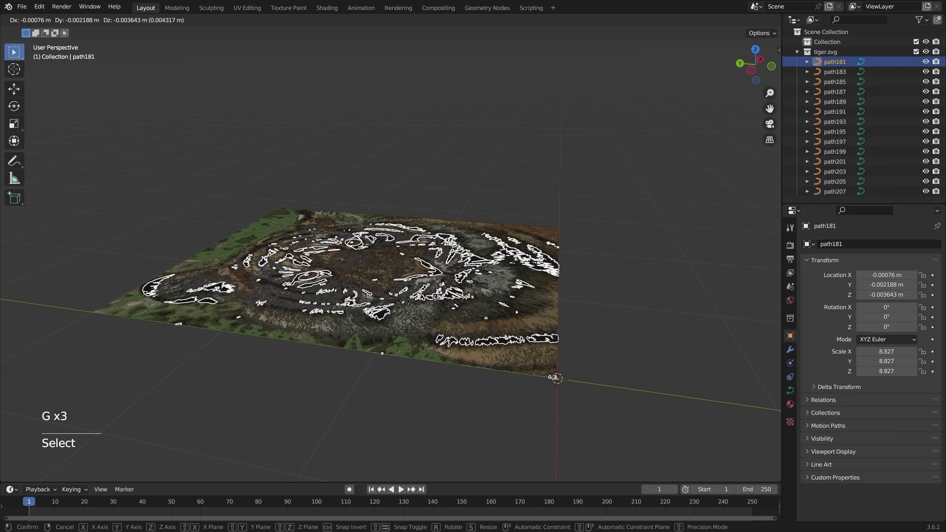
key(z)
right_click(388, 283)
- Step through the curves path183, path185 and path187 and back to path181 to compare the areas they cover
click(827, 72)
click(822, 82)
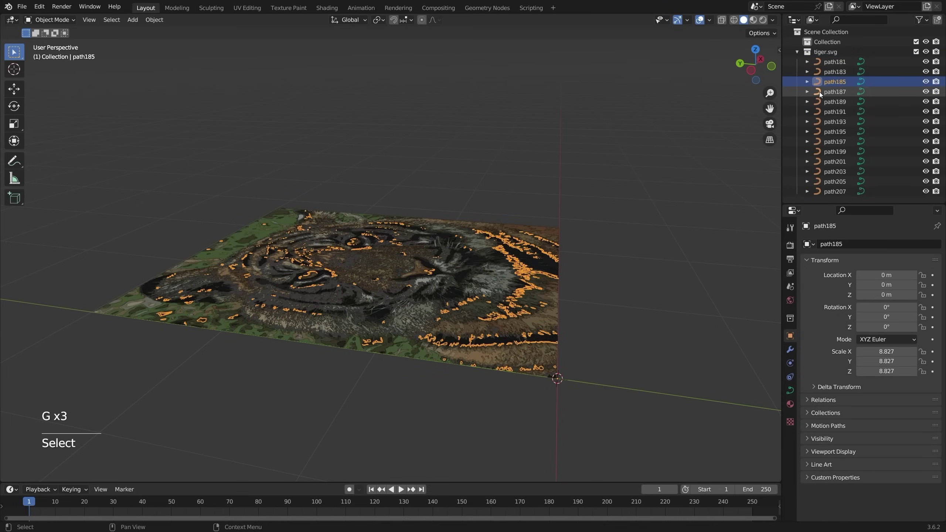
click(819, 92)
click(820, 73)
click(820, 62)
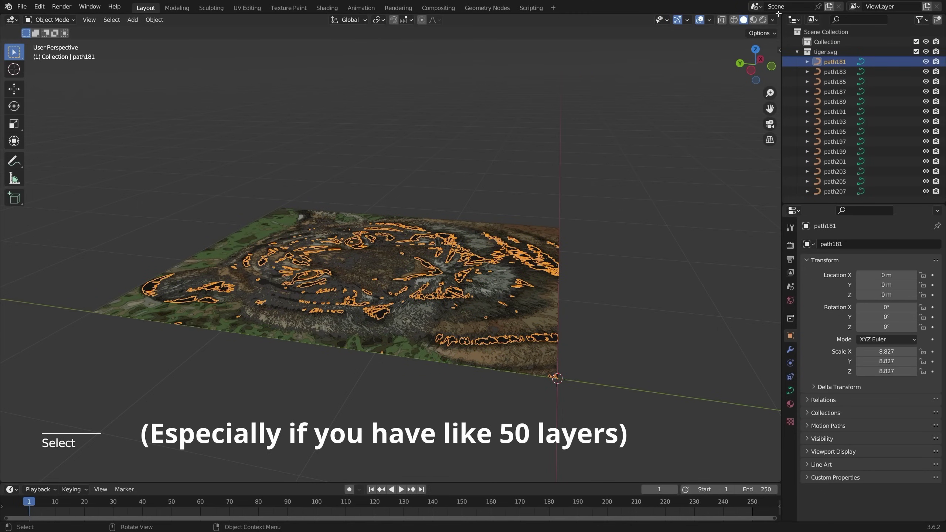
- Split the 3D viewport roughly in half and turn the new area into a Text Editor
drag(778, 14, 439, 17)
click(451, 20)
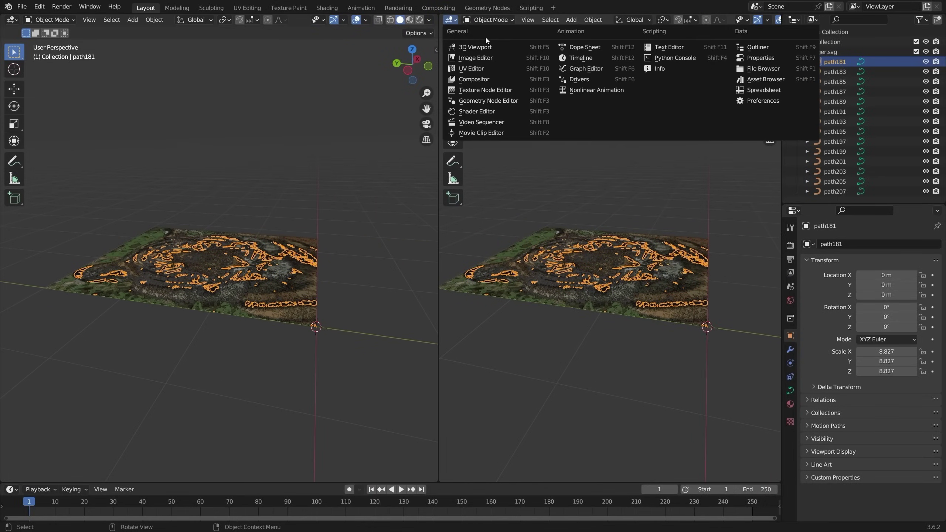
click(669, 47)
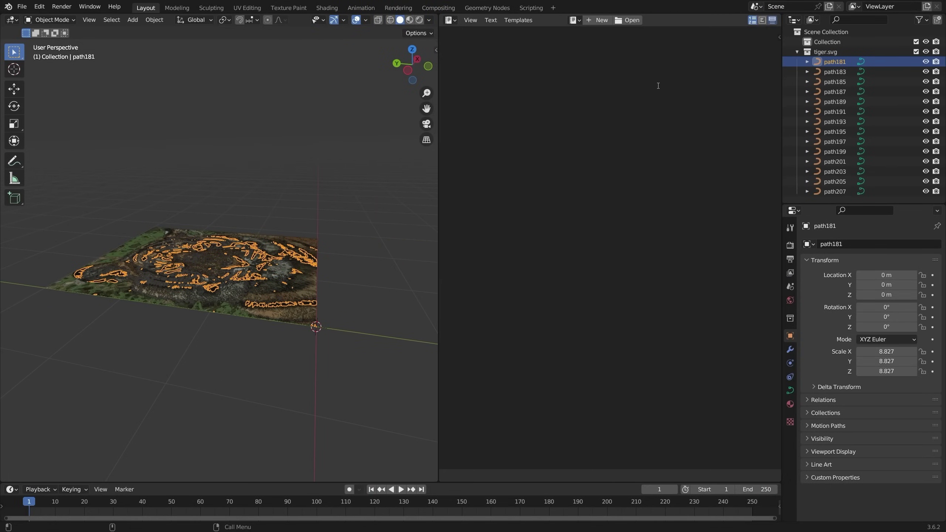
- Create a new text data-block and name it Offset Z
click(598, 20)
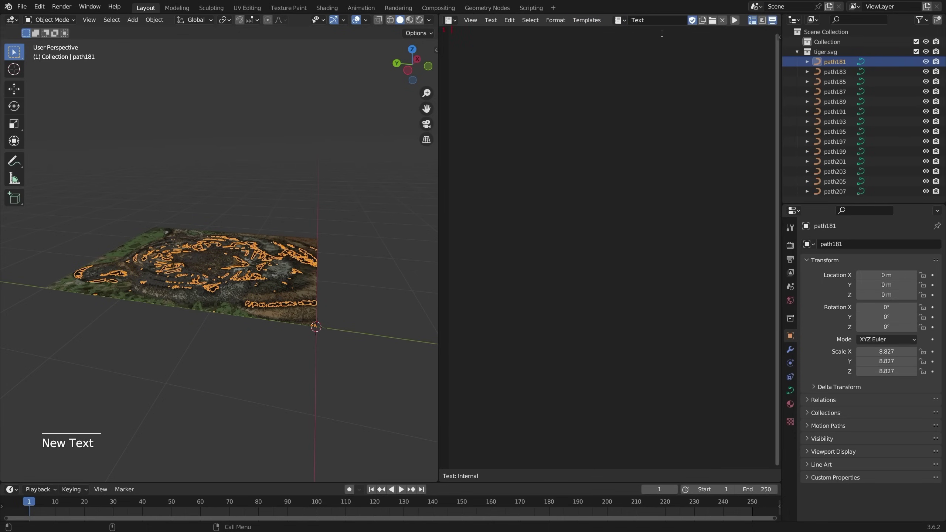
text(Offs)
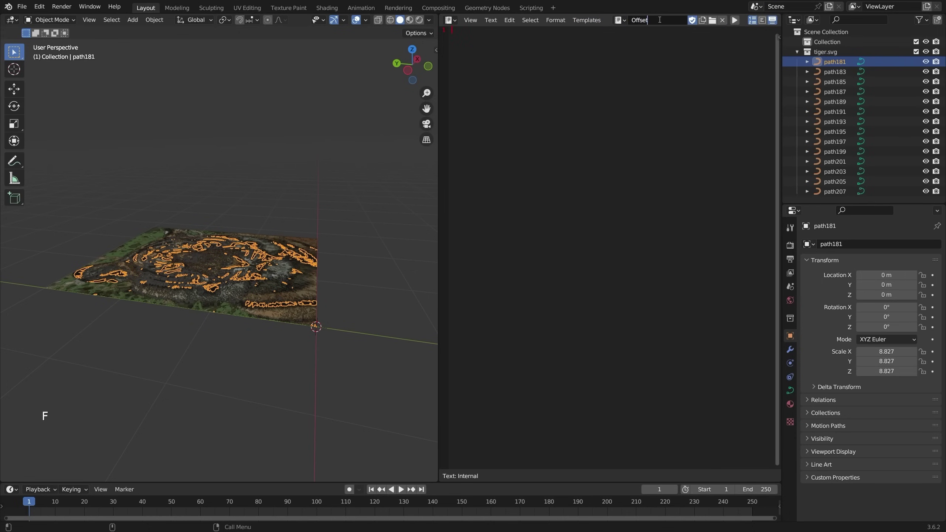
text(et Z)
key(Return)
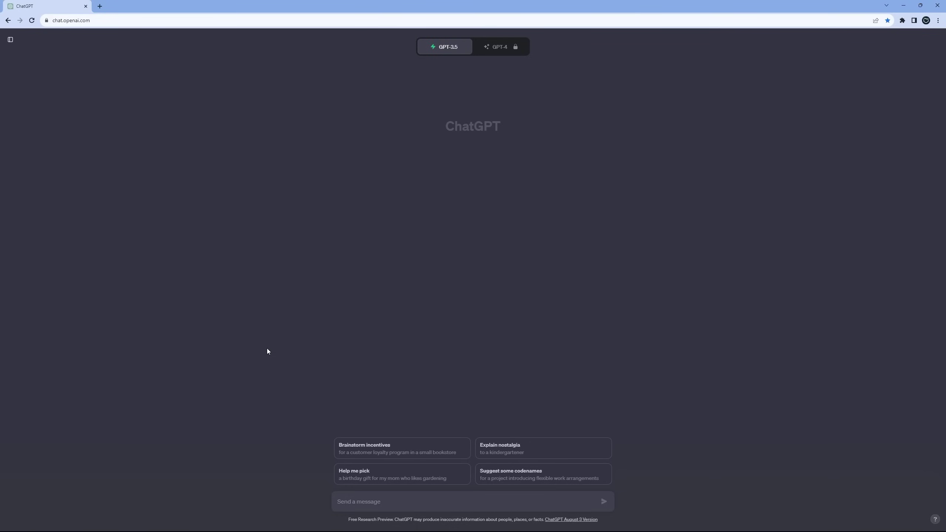
- Switch to ChatGPT and write a request for a Blender script offsetting each outliner object by 0.1 on the Z axis, based on order of appearance
text(Hey! Can you write a Blender scrip)
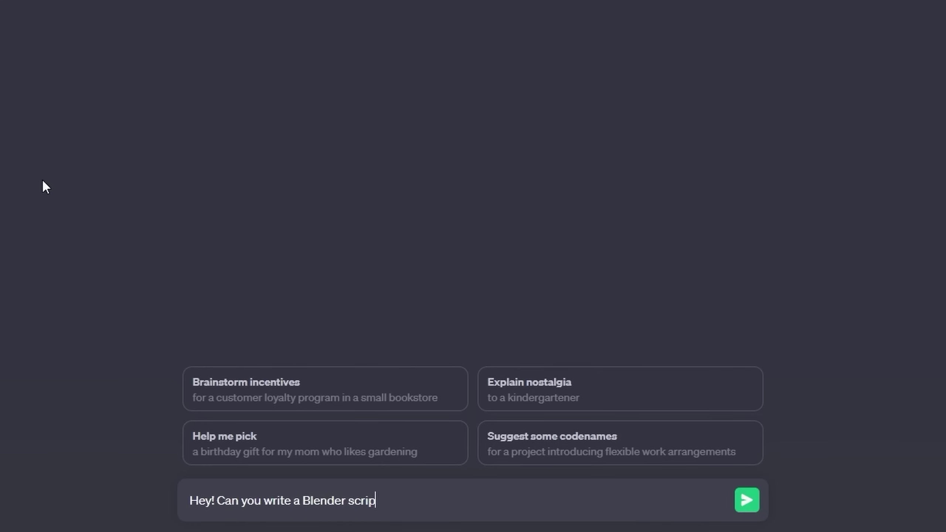
text(t that will offset each object in the outliner by a value of 0.1 on the Z axis)
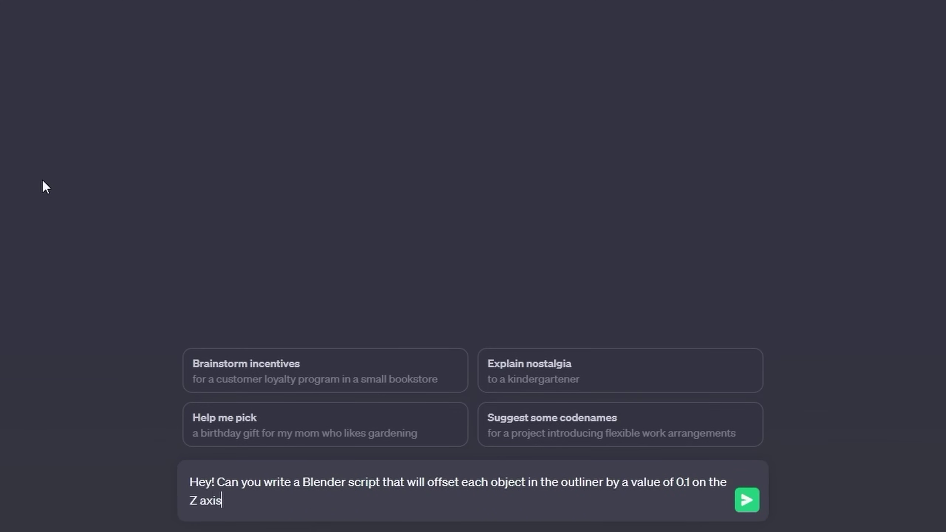
text(, based on their order of appearance?)
- Add a new paragraph explaining that the first object moves 0.1 on the Z axis, the second 0.2 and the third 0.3
key(shift+Return)
key(shift+Return)
text(So the first object will move 0.1 on the z axis, the second will move 0)
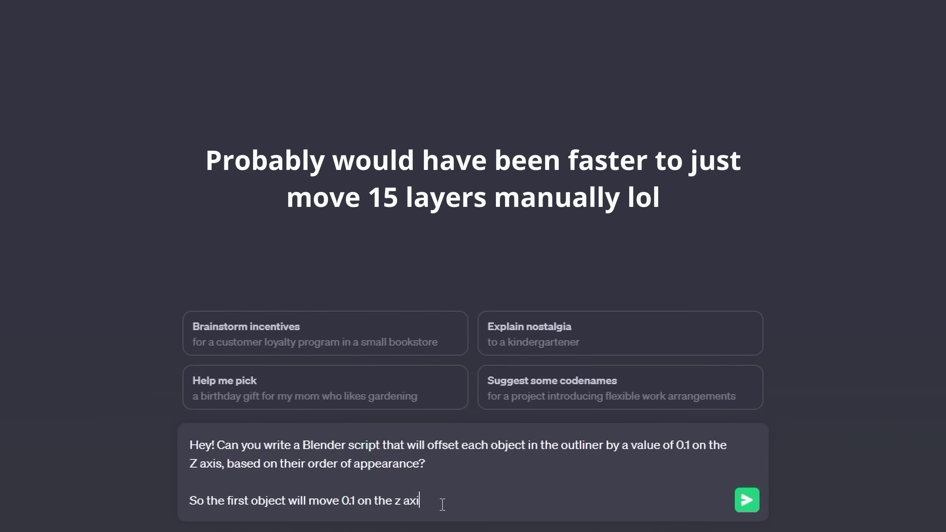
text(.2, the third will move by 0.3 and s)
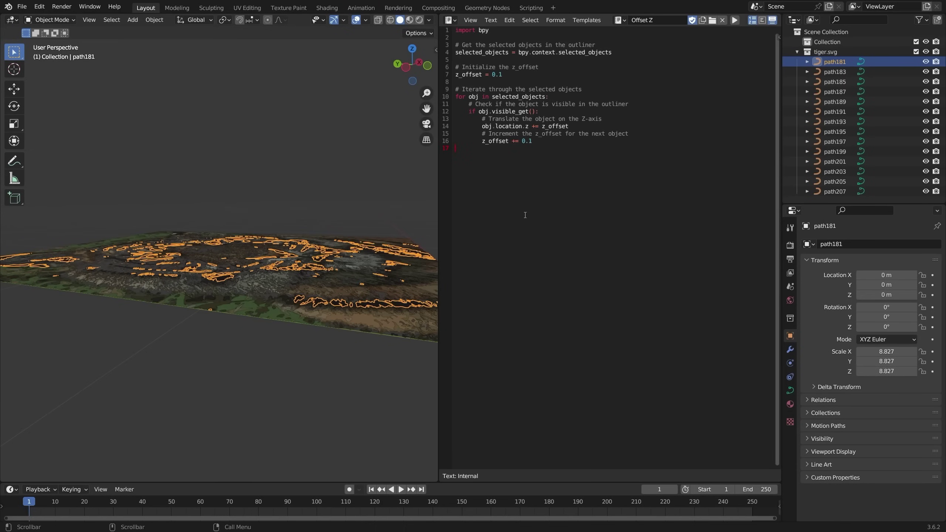
- Switch back to Blender, select all the curves, run the Offset Z script on them, and clear the selection
key(a)
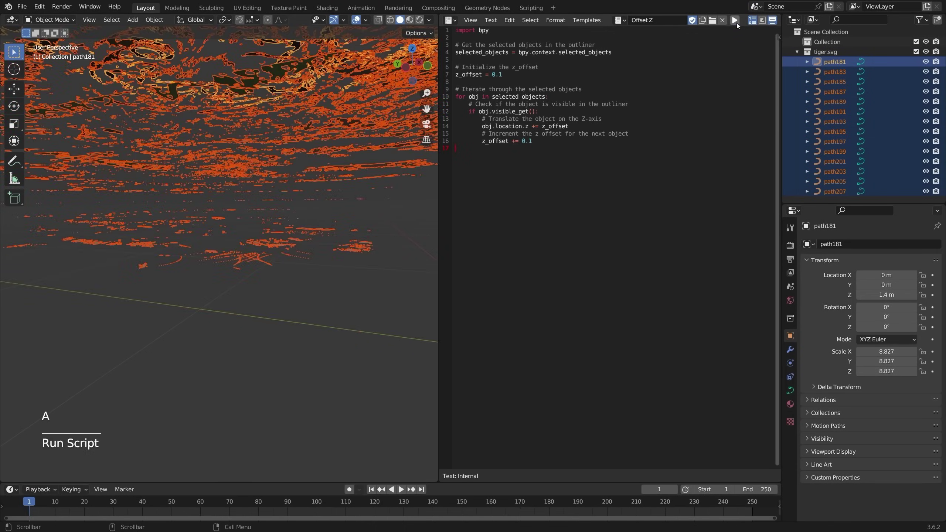
scroll(197, 223, down, 6)
middle_drag(198, 223, 234, 268)
key(alt+a)
- Examine the spaced tiger layers from the top and at an angle in both orthographic and perspective views
middle_drag(291, 272, 315, 258)
key(KP_7)
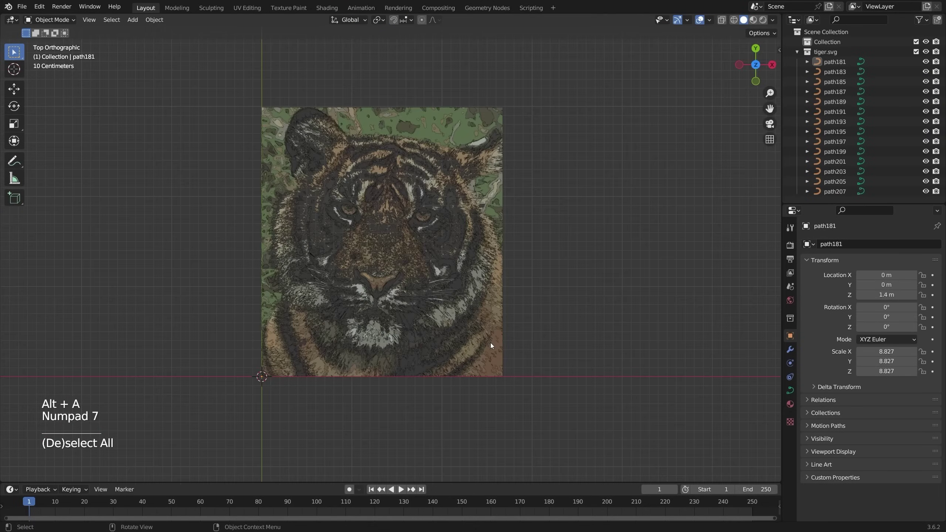
key(KP_5)
key(KP_5)
middle_drag(491, 346, 605, 299)
key(KP_5)
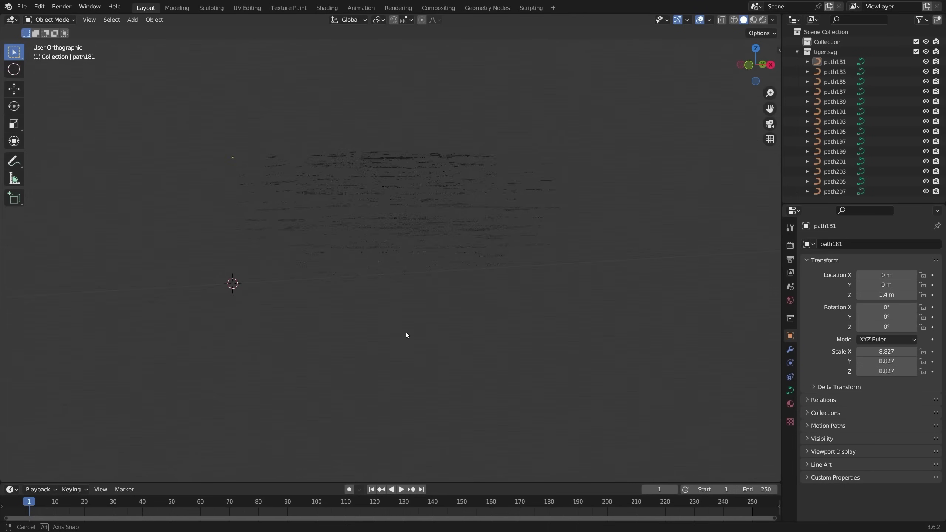
middle_drag(411, 335, 438, 328)
key(KP_5)
- Rotate all the curves 90 degrees about the X axis and clear the selection
text(arx)
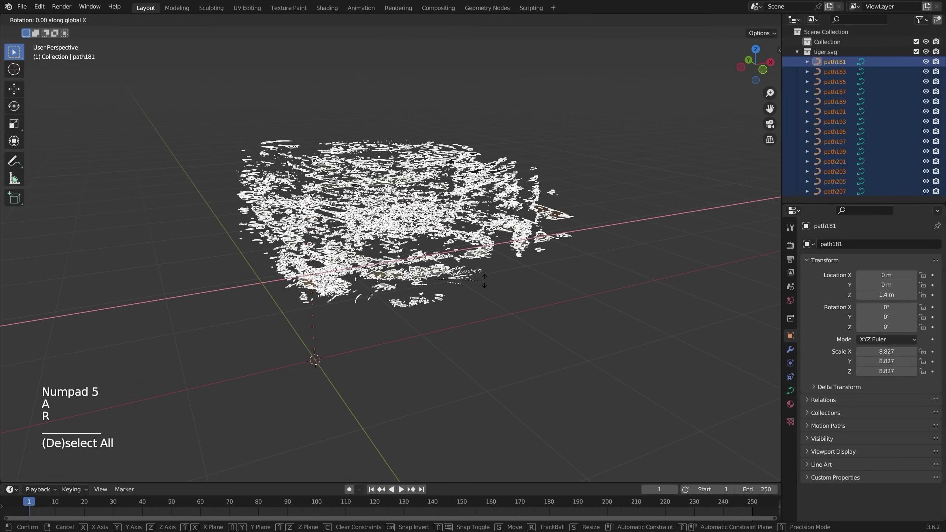
text(90)
key(Return)
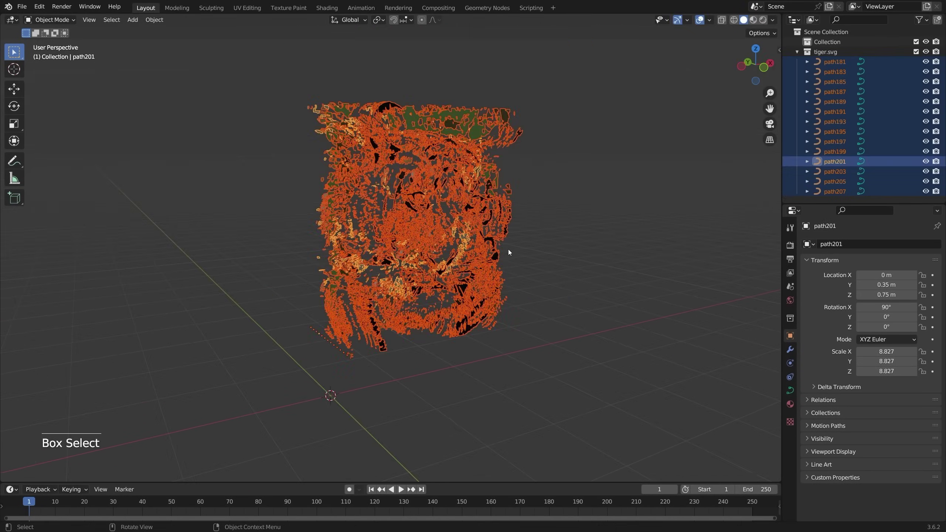
middle_drag(509, 249, 526, 297)
scroll(527, 269, up, 5)
scroll(491, 309, down, 2)
key(alt+a)
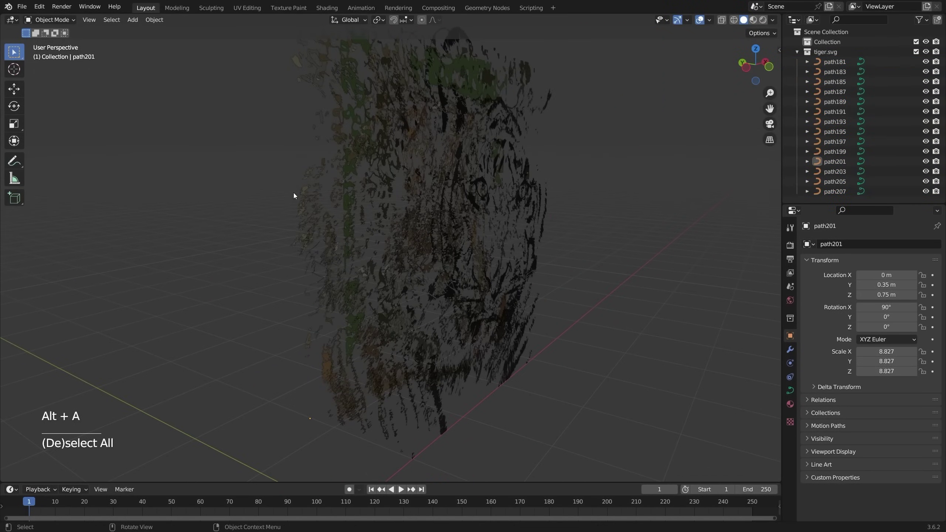
- Select all the curves with path205 active and set their Geometry Extrude to 0.001 m
key(a)
shift+click(305, 192)
scroll(303, 192, up, 4)
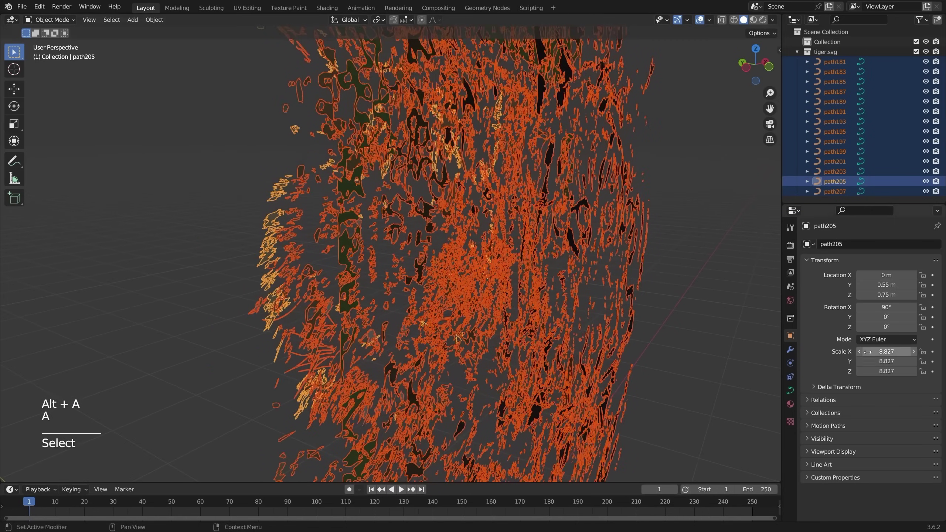
click(790, 390)
click(824, 403)
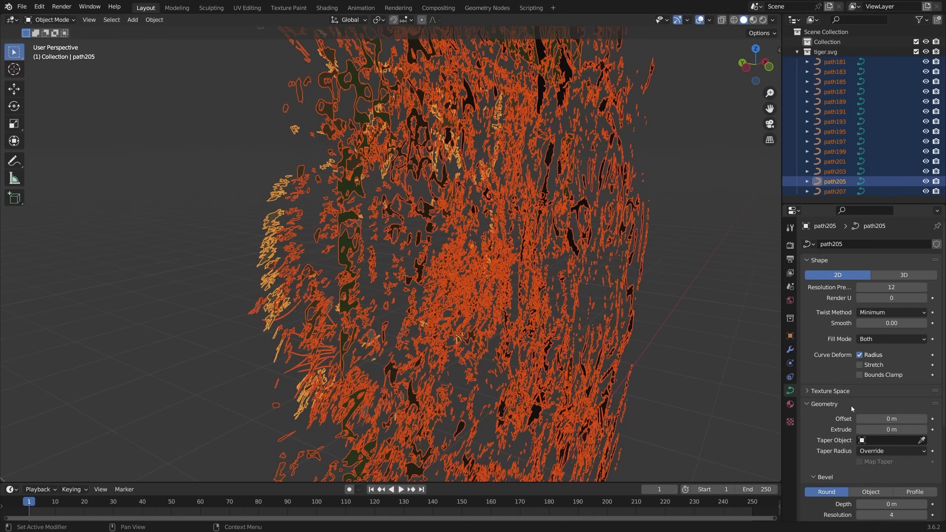
scroll(888, 389, down, 3)
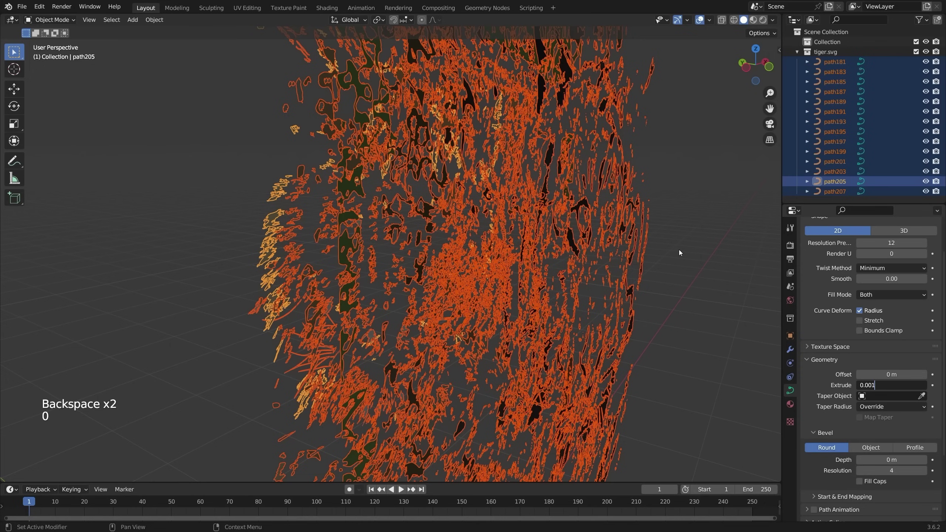
key(Return)
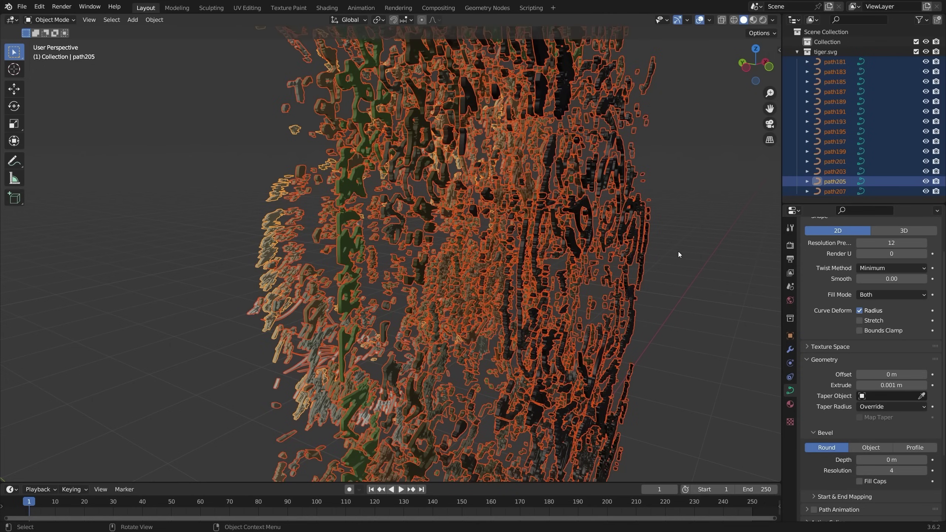
middle_drag(579, 274, 286, 220)
- Set the preview resolution of all the curves to 2 and clear the selection
key(a)
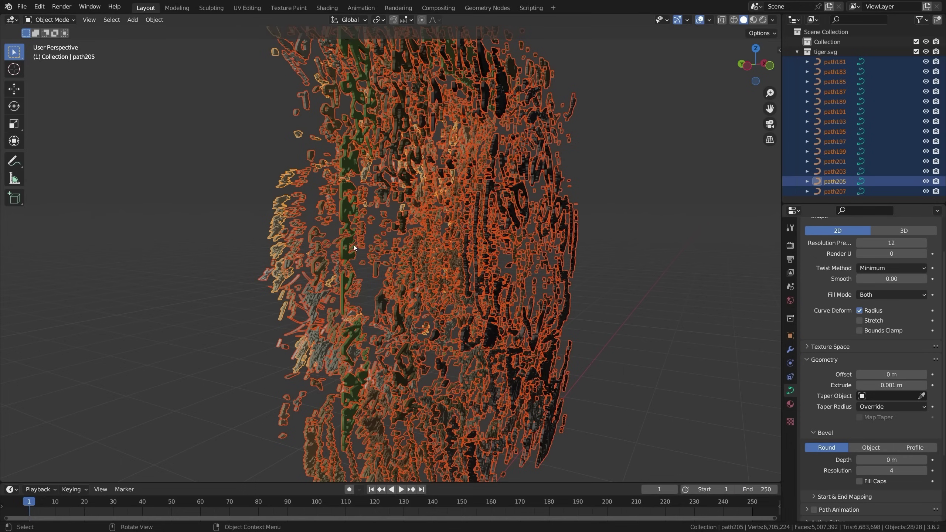
key(a)
key(a)
key(a)
middle_drag(451, 242, 463, 281)
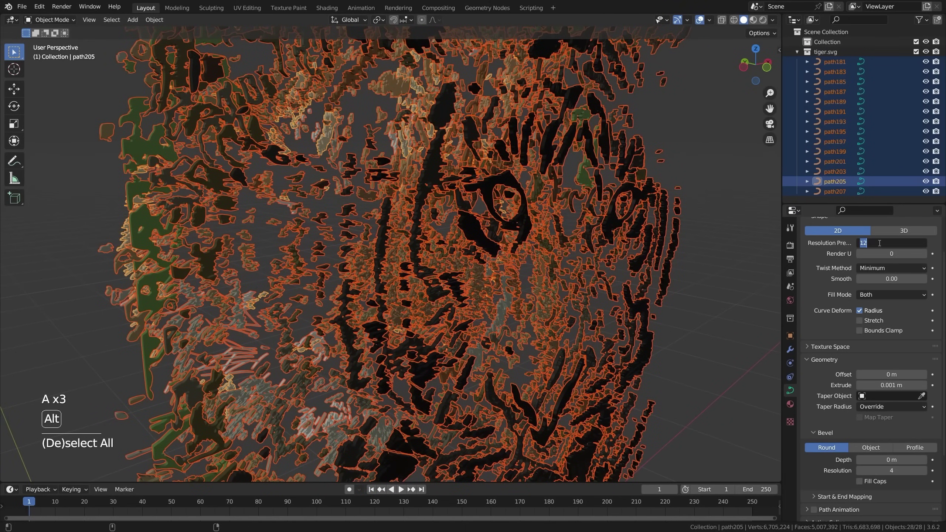
key(alt+Return)
key(alt+a)
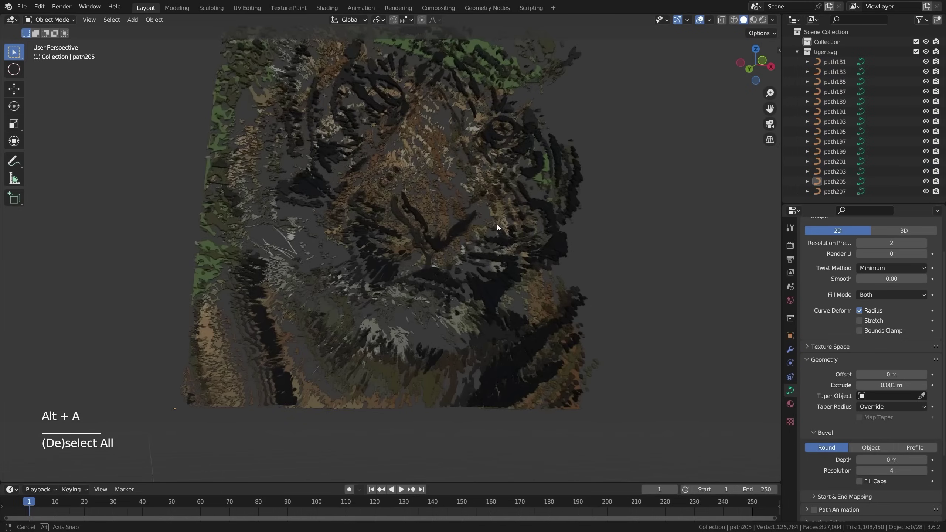
- Select all the curves with path207 active and set their bevel resolution to 0
scroll(408, 285, up, 5)
click(409, 285)
shift+middle_drag(409, 286, 453, 289)
key(a)
shift+click(262, 225)
middle_drag(261, 224, 364, 288)
shift+click(330, 213)
scroll(330, 214, up, 3)
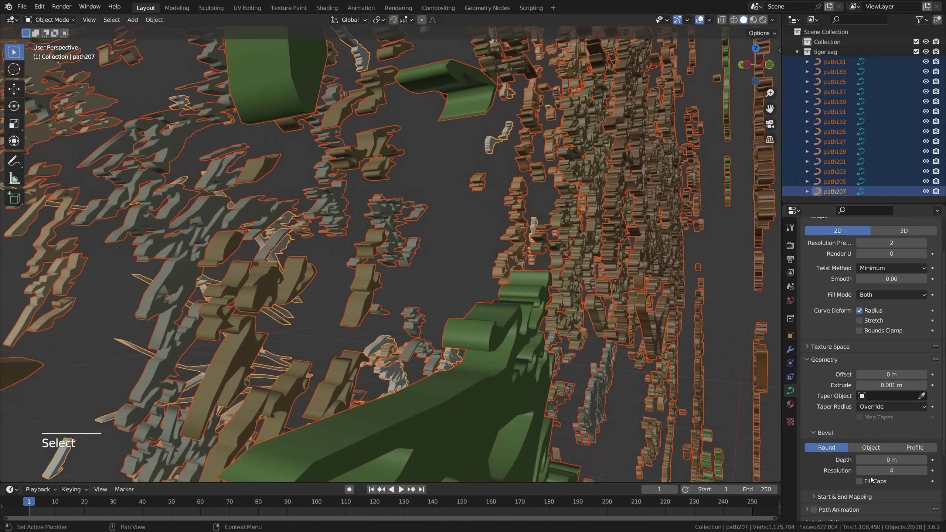
scroll(833, 455, down, 1)
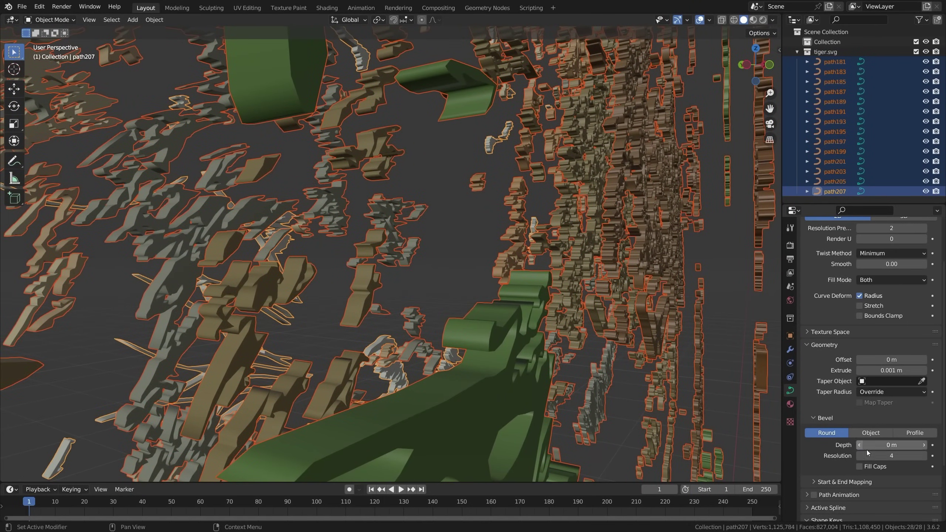
- Select all the curves with path203 active and set their bevel depth to 0.001 m
click(237, 192)
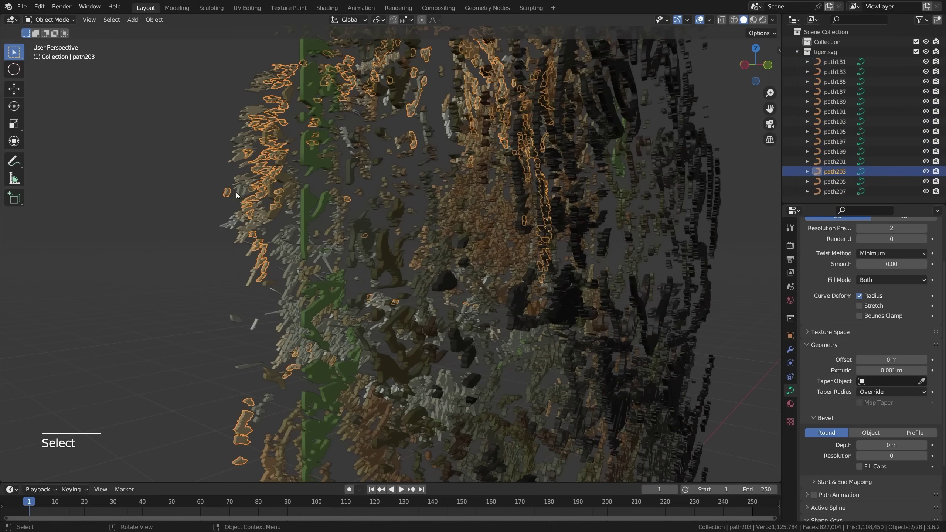
key(a)
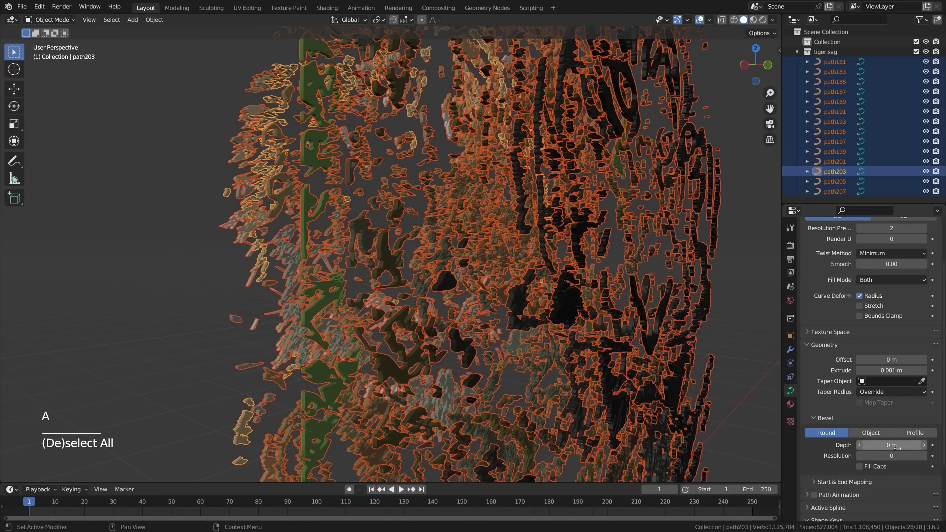
shift+middle_drag(343, 113, 207, 167)
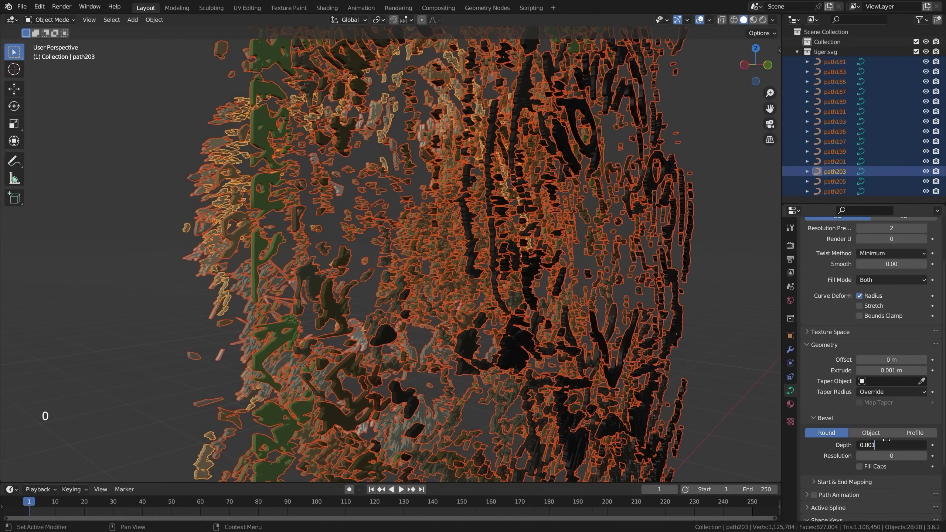
click(887, 444)
text(0.001)
key(Return)
middle_drag(581, 287, 521, 290)
shift+middle_drag(521, 291, 514, 247)
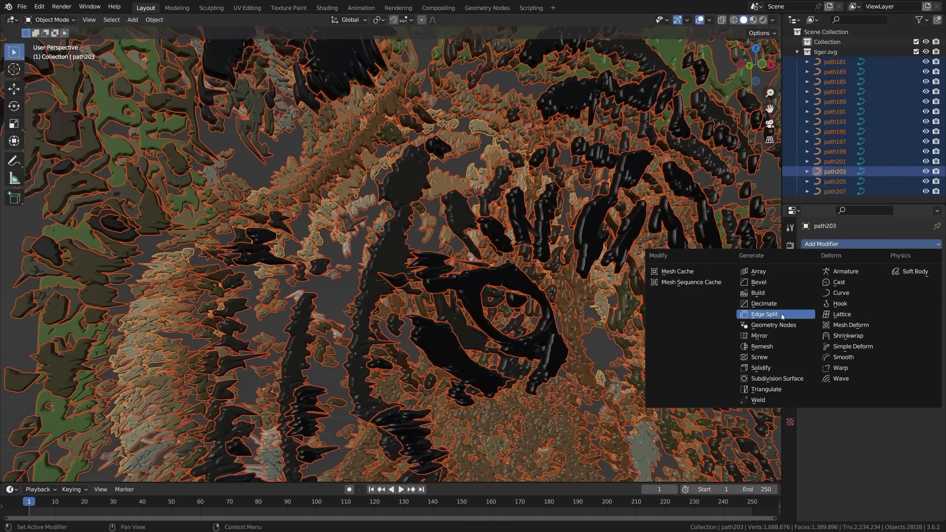
- Add an Edge Split modifier to path203, copy it to all the selected curves, and clear the selection
click(781, 315)
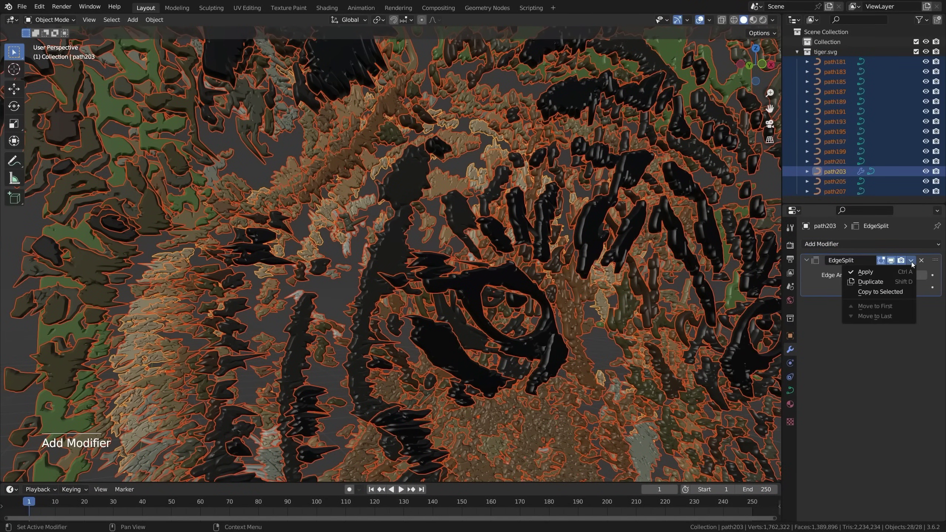
key(Return)
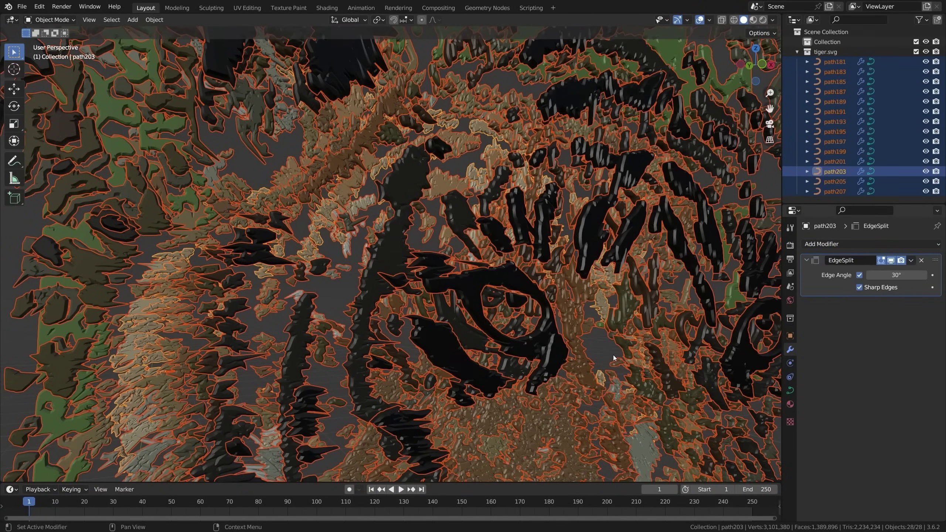
key(alt+a)
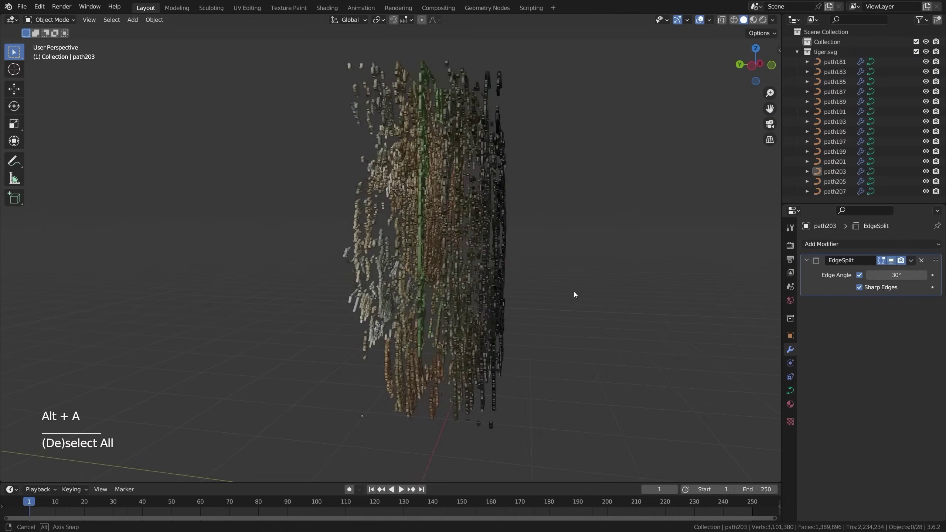
- Apply the scale of all the selected curves
middle_drag(573, 291, 320, 212)
key(alt+s)
key(ctrl+z)
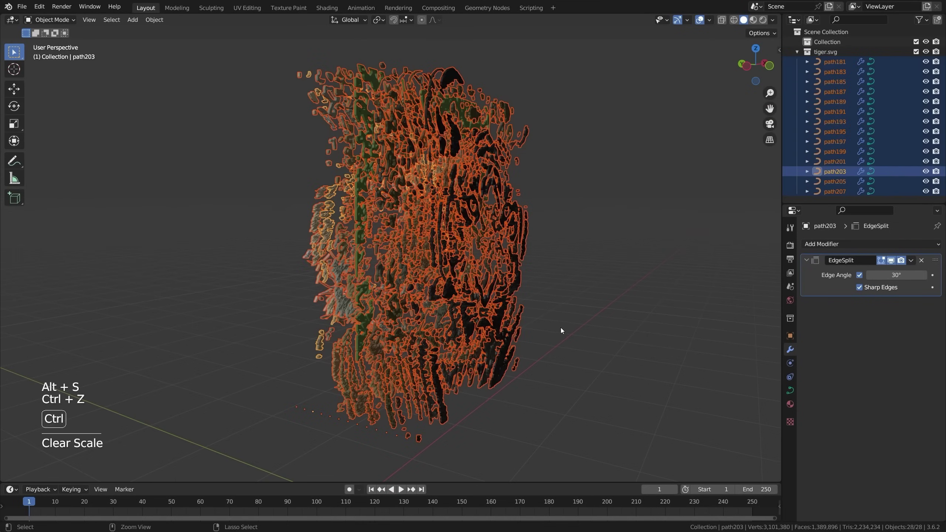
key(ctrl+a)
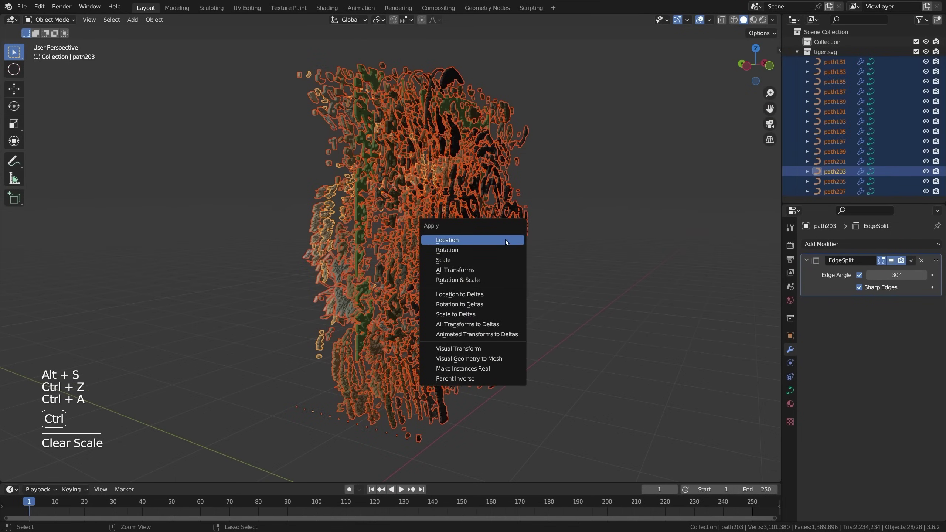
click(471, 261)
- Stretch all the curves along the global Y axis to widen the gaps between the tiger's layers
middle_drag(490, 290, 543, 326)
scroll(544, 323, down, 1)
key(s)
key(x)
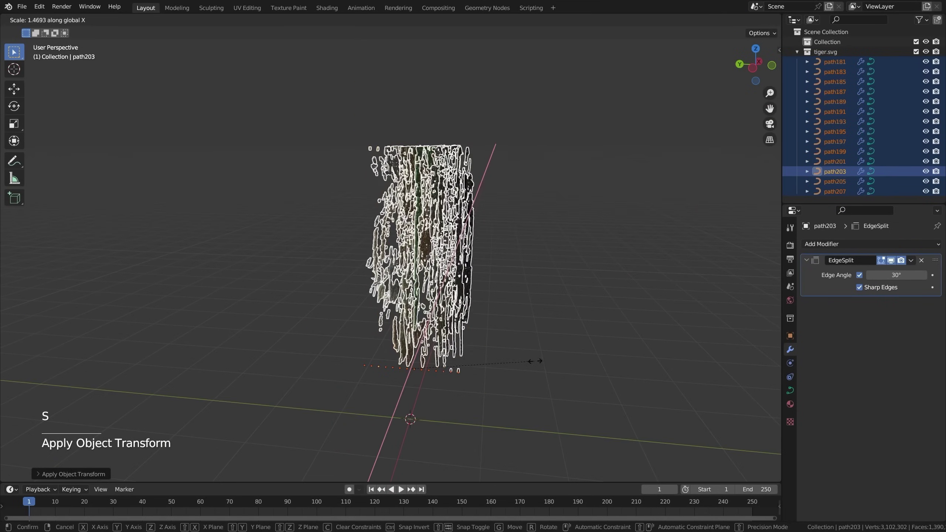
key(y)
ctrl+click(523, 380)
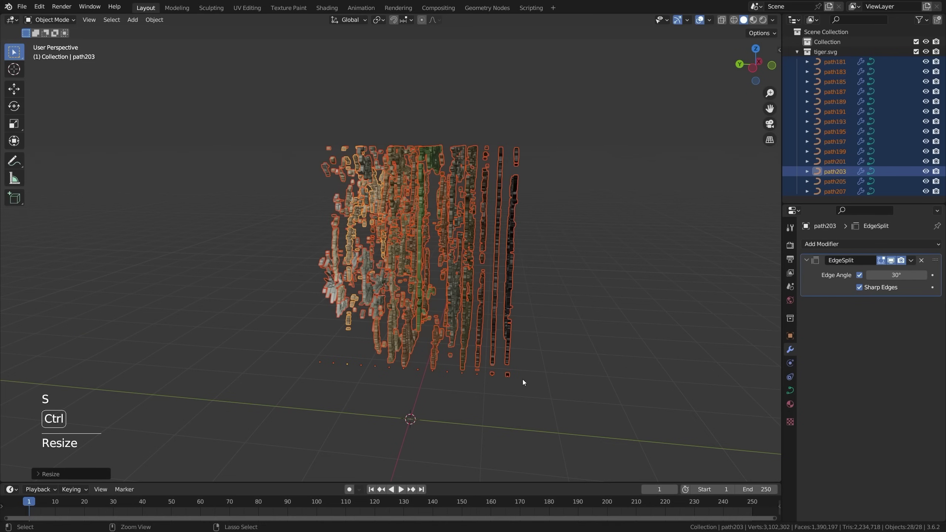
- Clear the scale of all the stretched curves to restore their thickness and deselect everything
middle_drag(523, 379, 583, 356)
scroll(531, 377, up, 2)
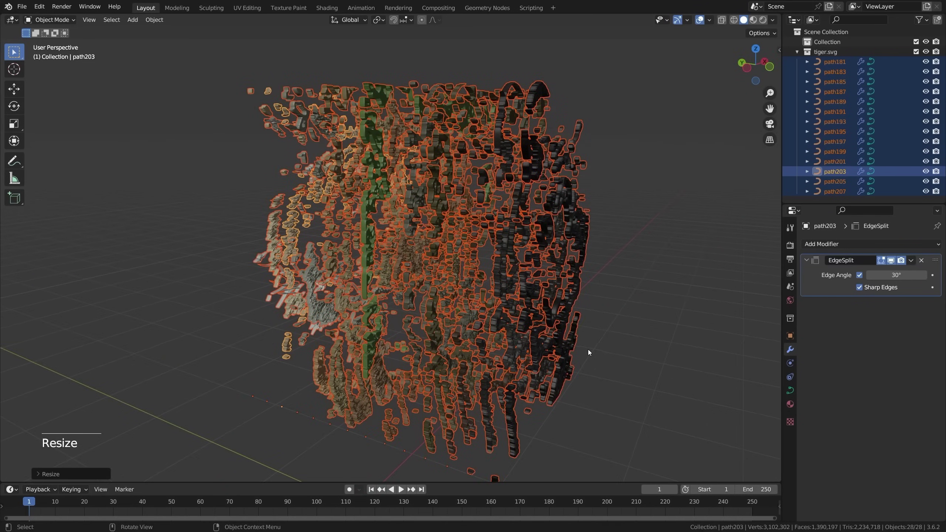
key(alt+s)
key(alt+a)
middle_drag(600, 323, 497, 348)
drag(560, 140, 421, 298)
- Add a mesh plane beneath the tiger and scale it up into a large floor
middle_drag(429, 303, 316, 242)
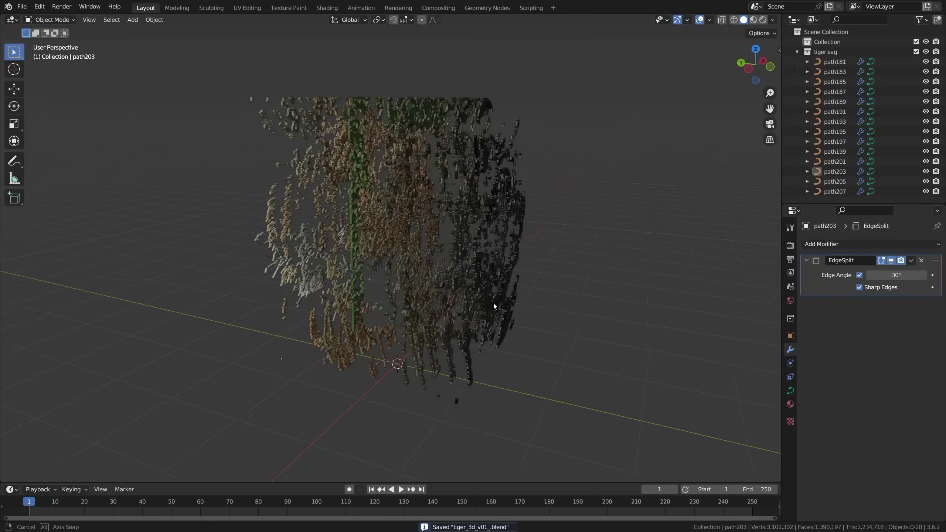
key(shift+a)
mouse_move(317, 241)
click(354, 241)
key(s)
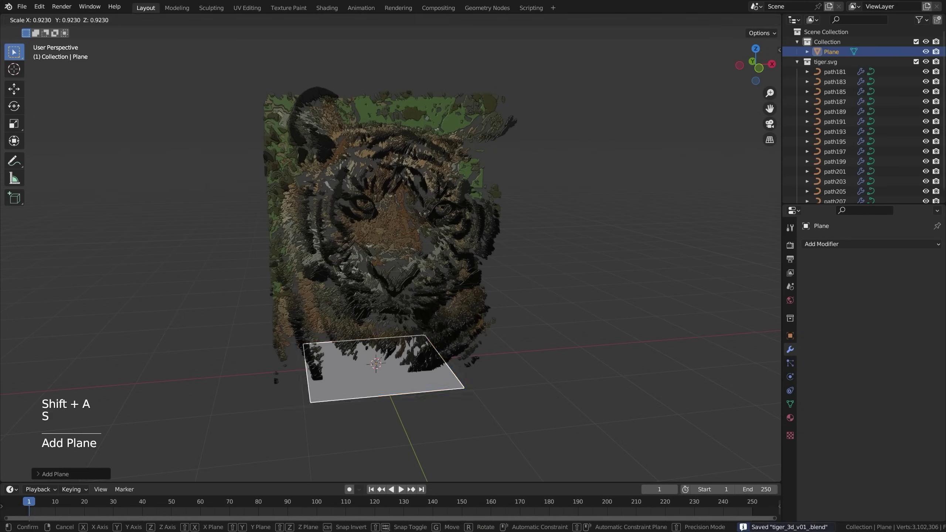
click(779, 284)
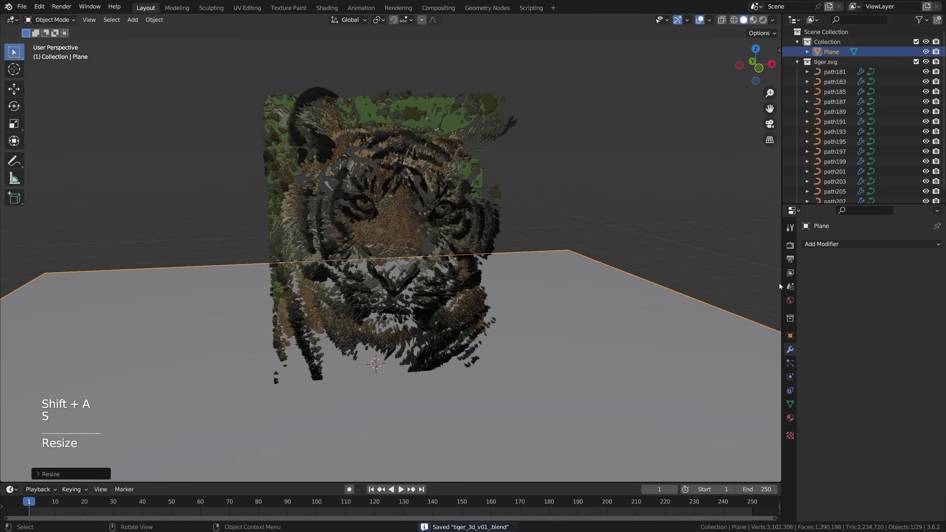
- Set the render engine to Cycles, switch the viewport to rendered shading and deselect the floor plane
click(790, 245)
click(900, 244)
click(884, 285)
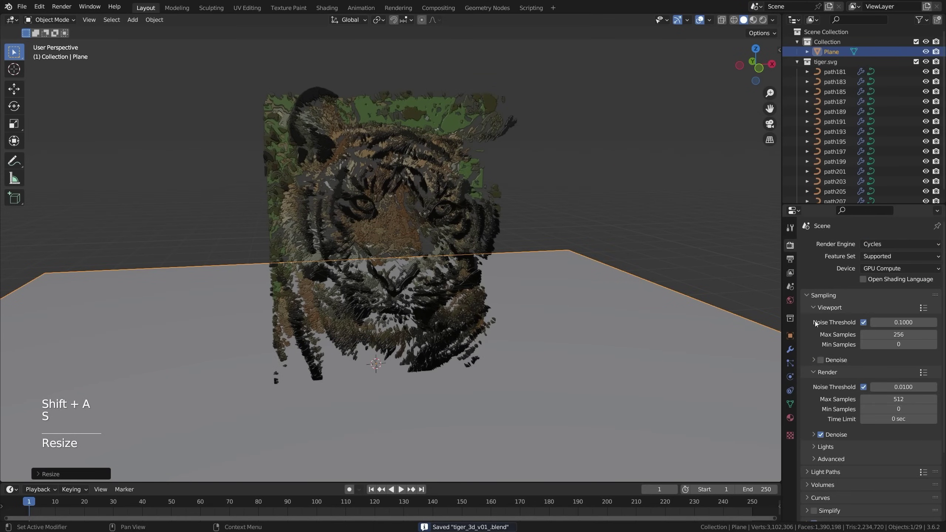
click(649, 231)
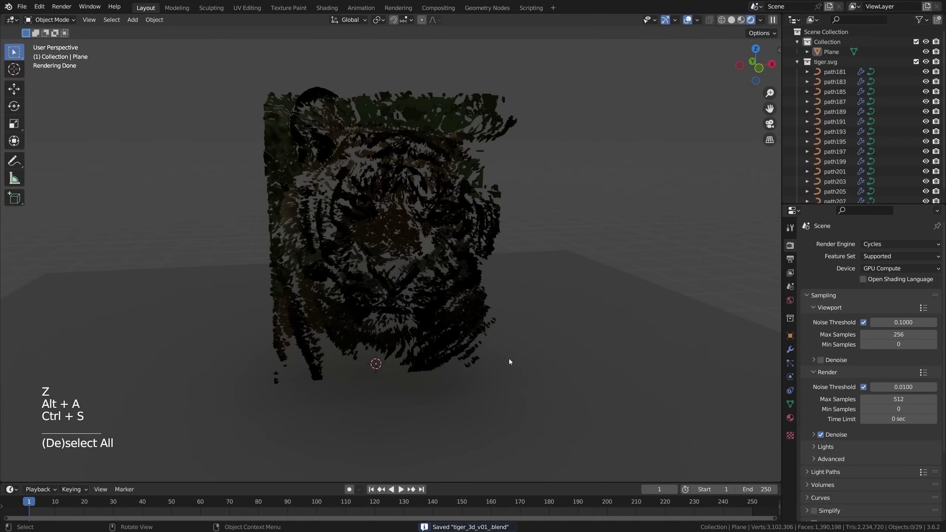
middle_drag(509, 361, 547, 324)
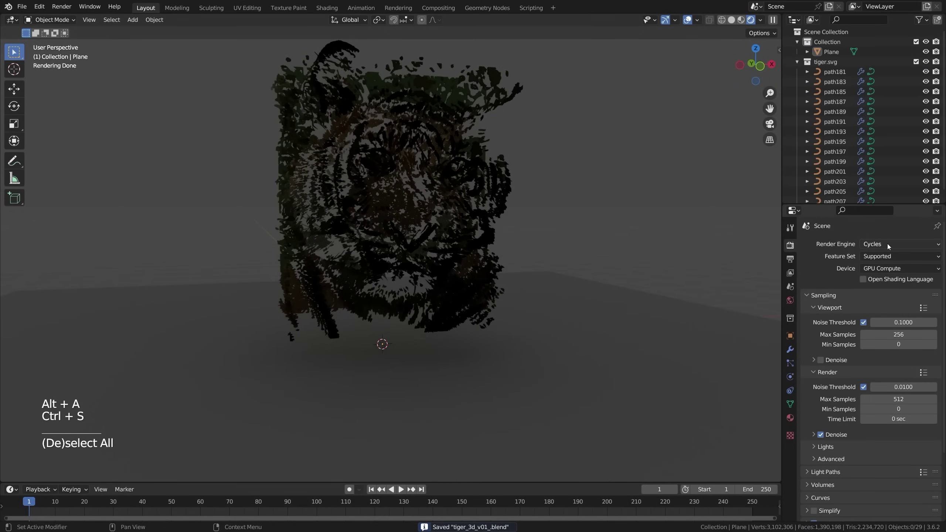
click(790, 418)
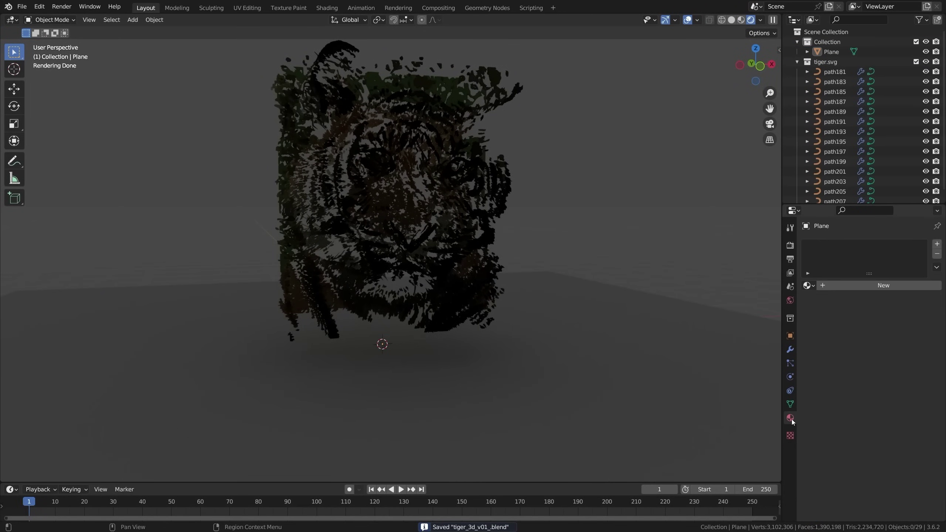
- Add an area light, raise it above the tiger, enlarge it to 3.62 m and increase its power
key(shift+a)
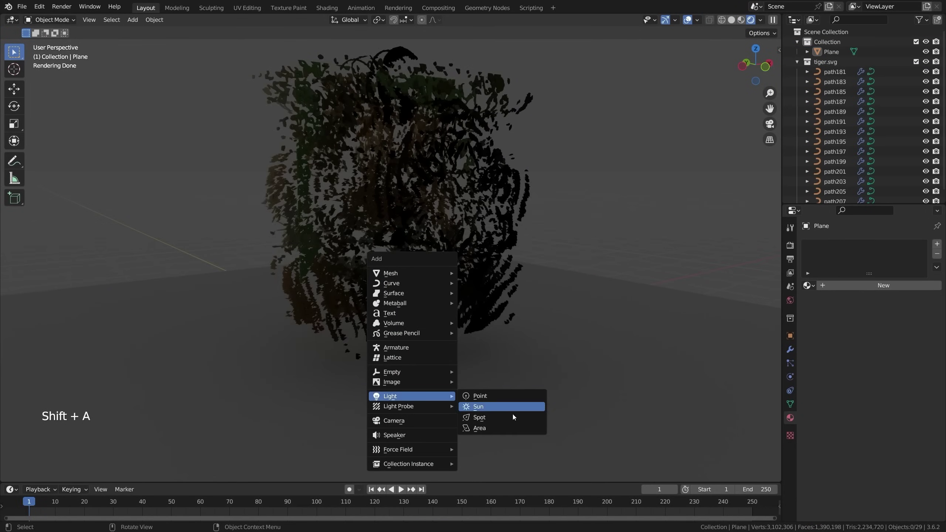
click(503, 428)
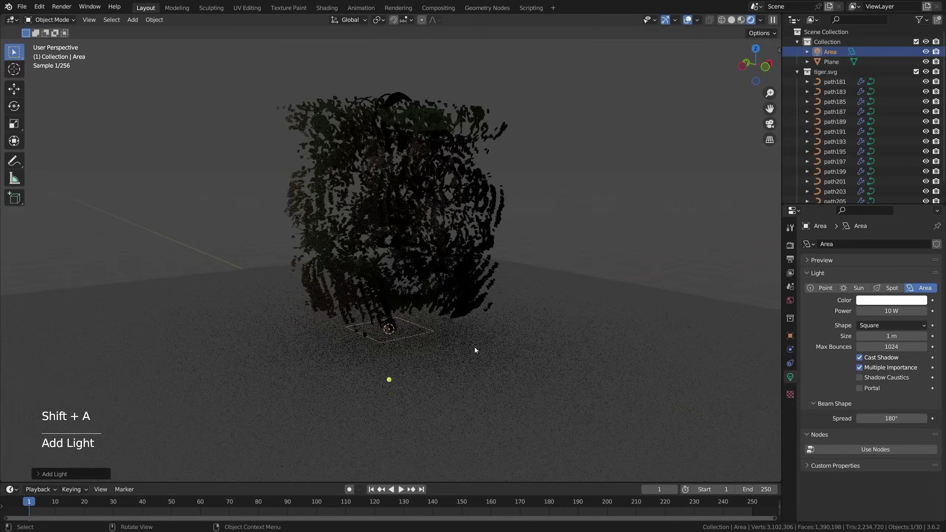
key(g)
click(476, 161)
right_click(476, 161)
click(480, 169)
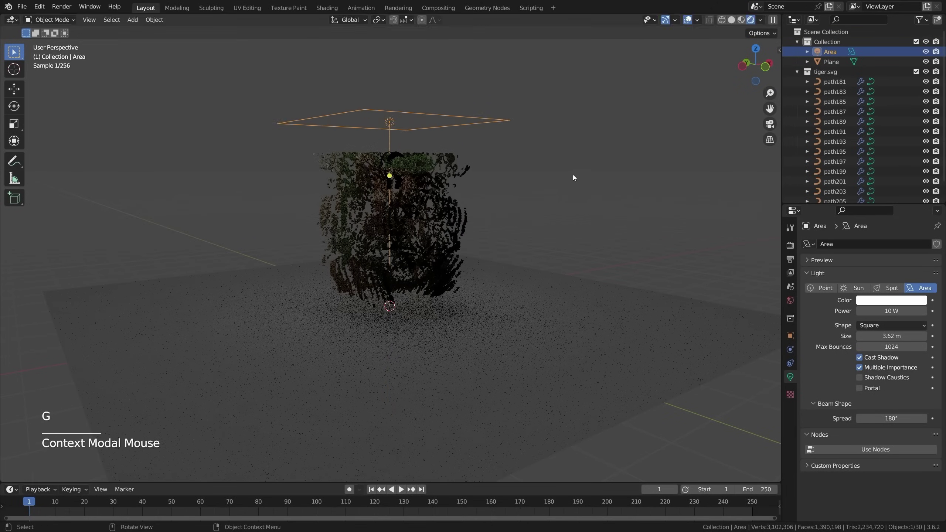
right_click(511, 306)
click(512, 305)
- Hide the viewport overlays and set the world background strength to 0
key(shift+alt+z)
middle_drag(521, 303, 534, 299)
scroll(533, 300, up, 2)
click(789, 301)
drag(896, 317, 873, 318)
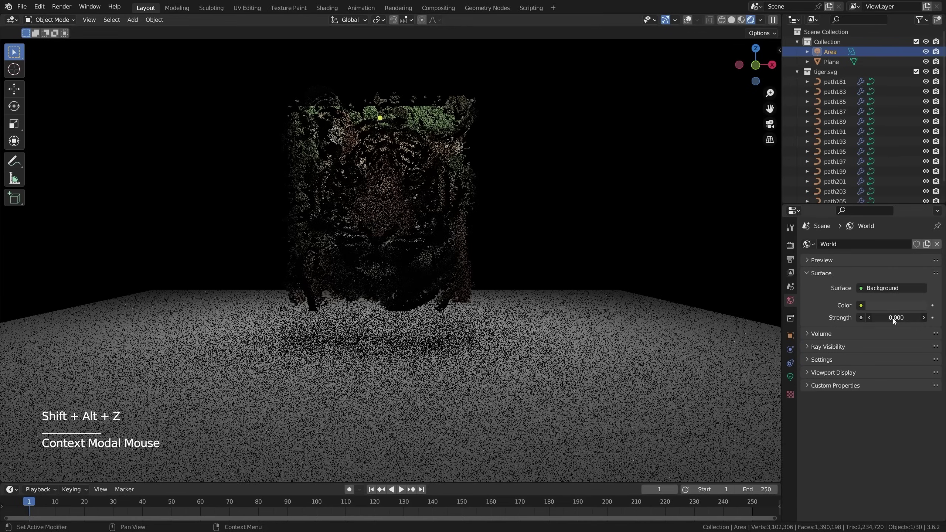
- Extrude the floor plane's rear edge upward along Z to form a wall behind the tiger
middle_drag(506, 295, 535, 300)
click(535, 308)
key(Tab)
key(2)
key(shift+alt+z)
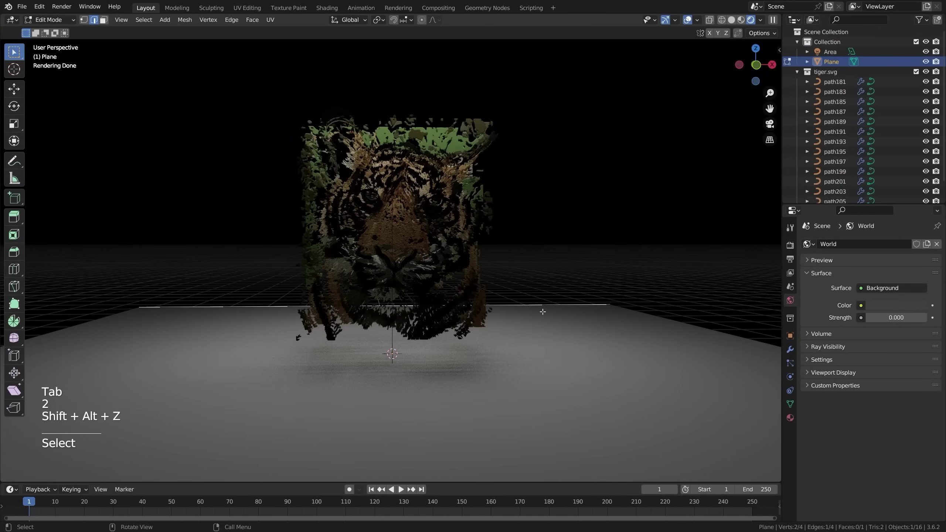
middle_drag(545, 388, 558, 392)
key(e)
key(z)
click(563, 131)
middle_drag(583, 228, 572, 231)
key(Tab)
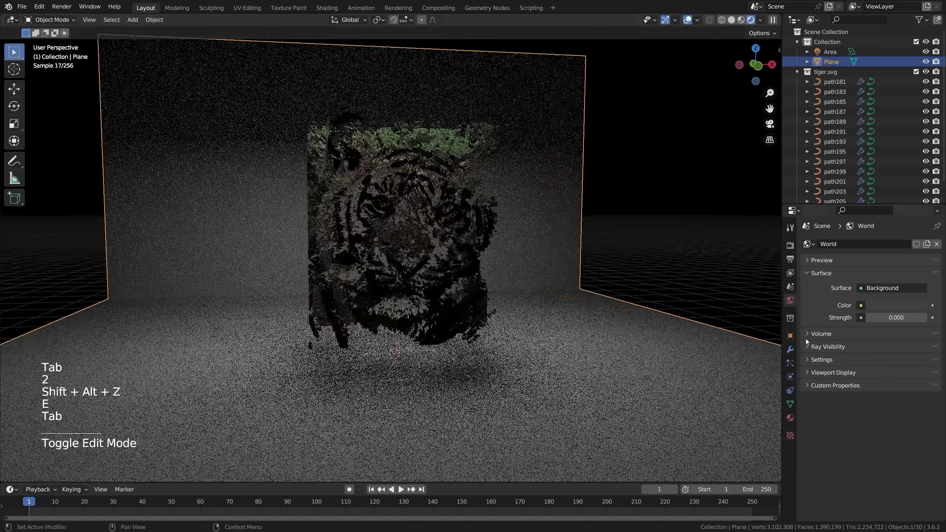
- Add a Bevel modifier to the backdrop plane with an amount of 0.6 m and 16 segments
click(791, 350)
click(871, 243)
click(774, 286)
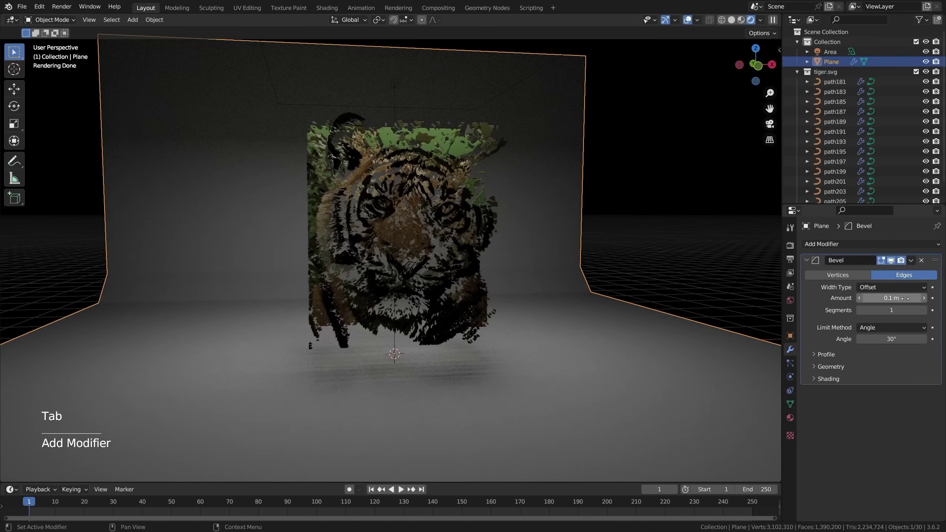
drag(901, 299, 923, 299)
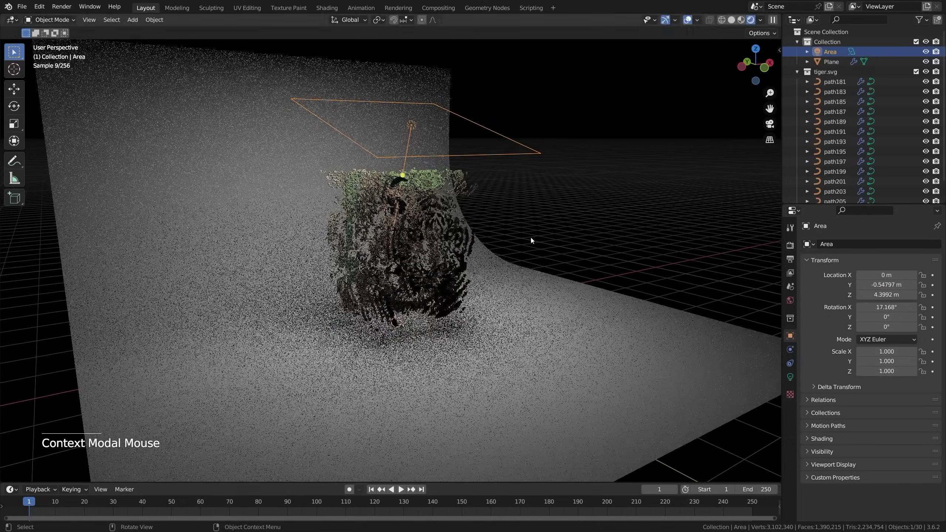
- Raise the area light's power further and hide the overlays to check the lit tiger
right_click(531, 240)
click(529, 249)
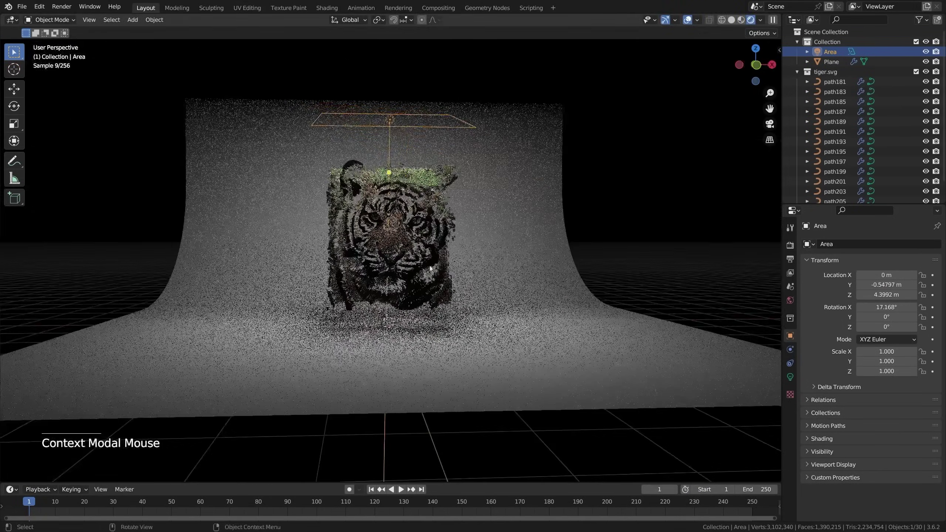
key(shift+alt+z)
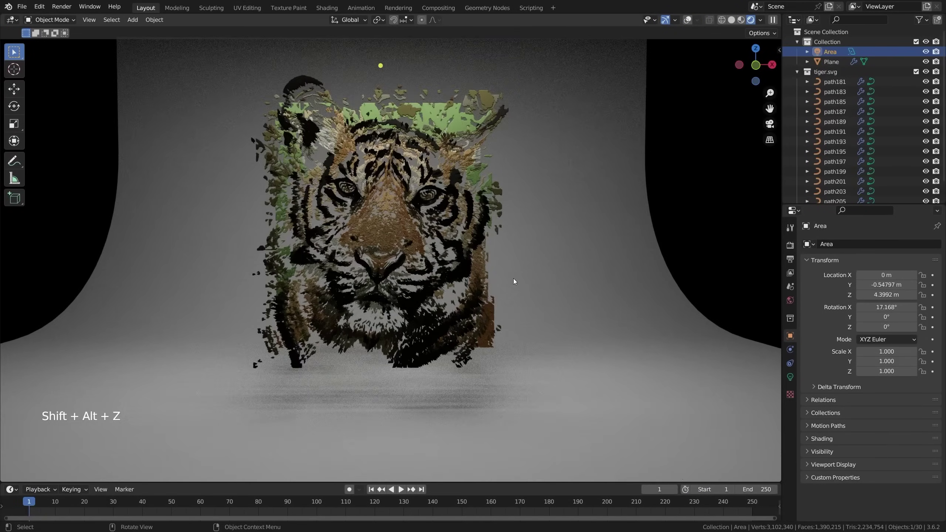
middle_drag(493, 295, 625, 243)
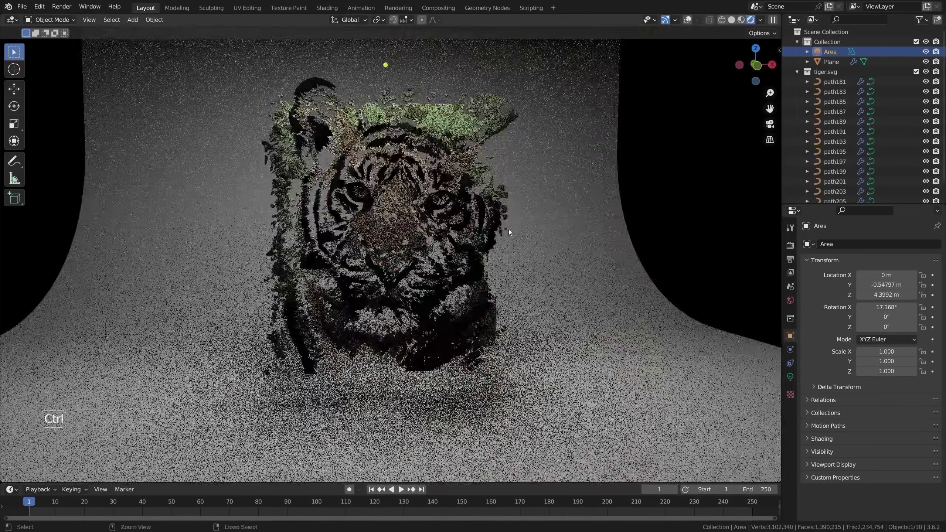
ctrl+middle_drag(509, 229, 503, 276)
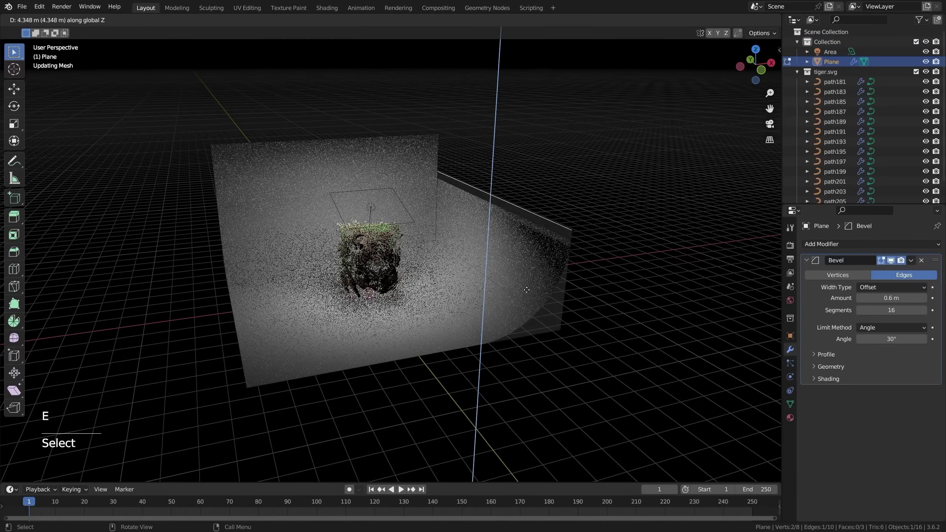
- Extrude the floor's right edge into a side wall level with the back wall and merge the backdrop's coincident vertices by distance
click(473, 141)
click(540, 254)
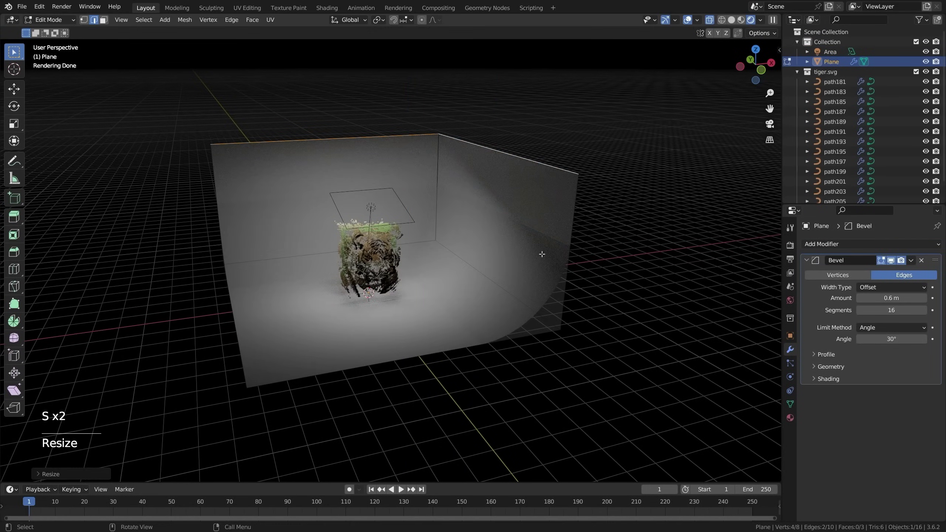
key(a)
key(F3)
text(merge by)
key(Return)
key(Tab)
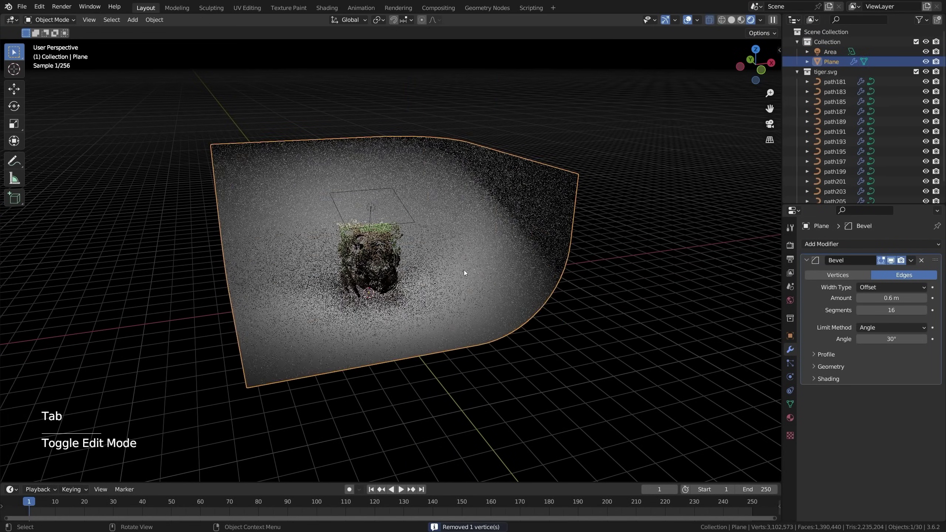
- Save the file, add a camera aligned to the current front view and move it back to about -12.18 m in Y
alt+drag(476, 269, 525, 302)
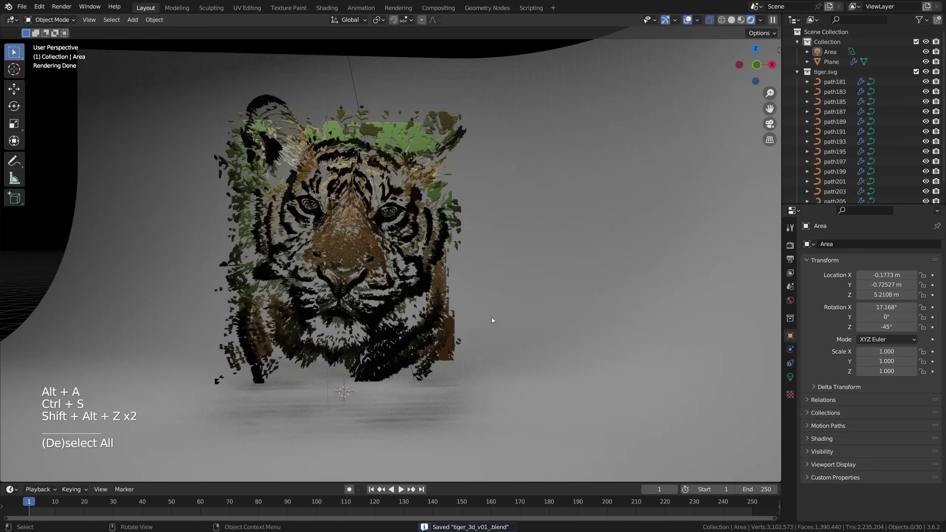
scroll(492, 319, down, 4)
key(ctrl+s)
key(shift+a)
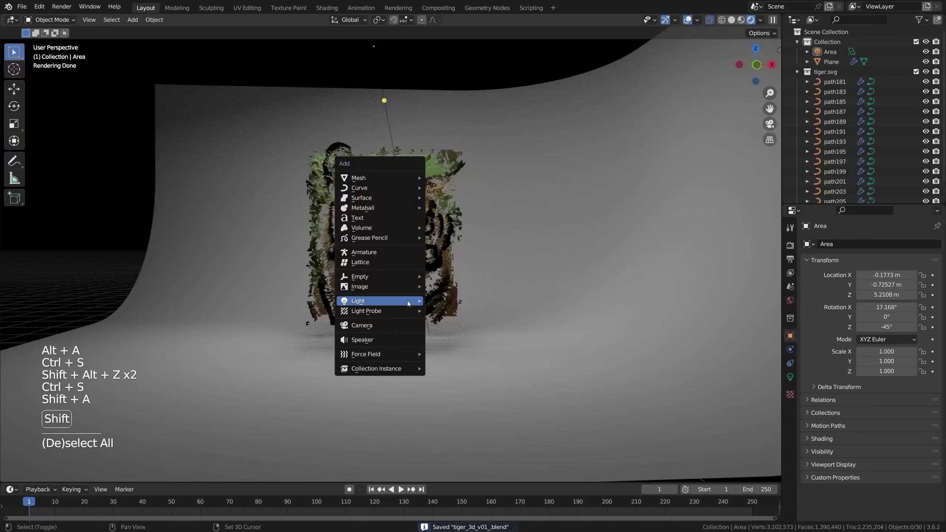
click(373, 326)
key(ctrl+alt+KP_0)
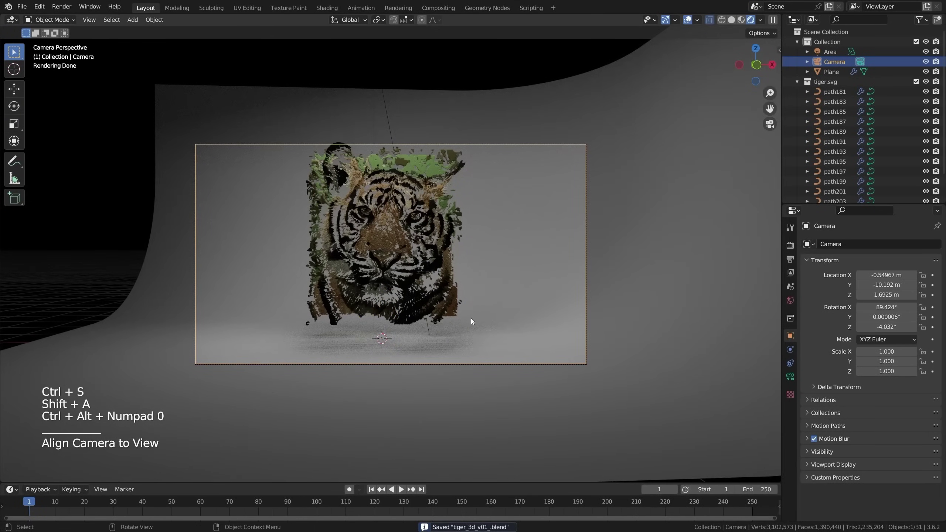
key(g)
- Add a Sphere empty at the origin and raise it along Z to about 1.38 m, around the tiger's centre
key(shift+a)
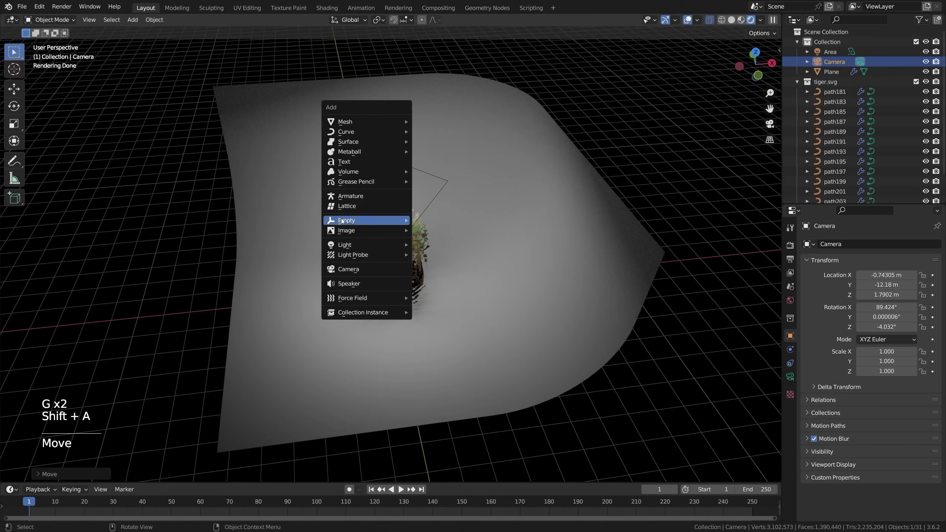
mouse_move(347, 224)
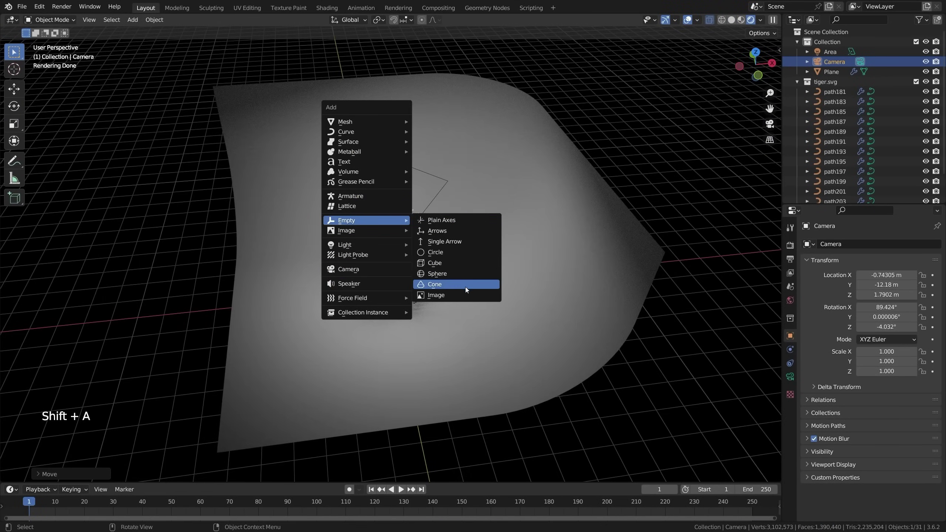
click(465, 287)
key(g)
key(z)
click(572, 265)
middle_drag(572, 265, 469, 253)
- Parent the camera to the sphere empty as an object
click(638, 241)
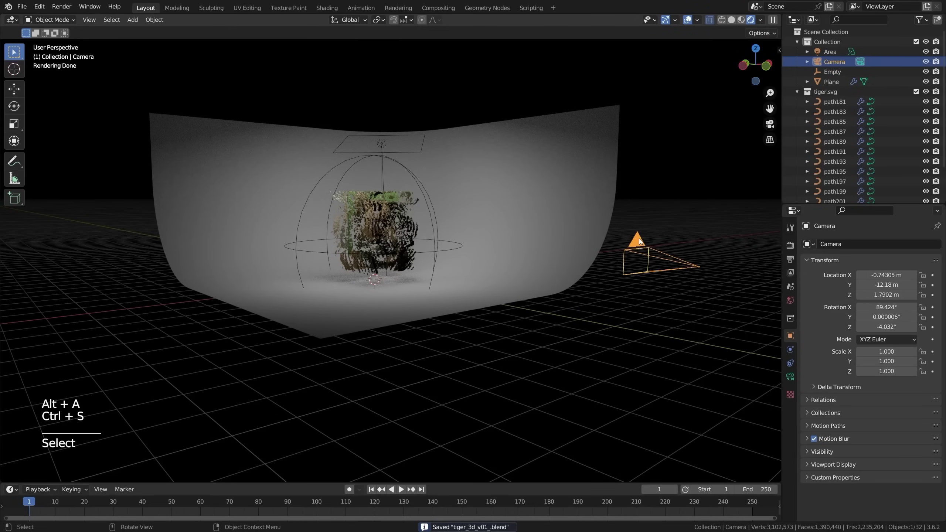
key(ctrl+p)
click(405, 167)
- Look through the camera and rotate the sphere empty about Z to about -64°
key(KP_0)
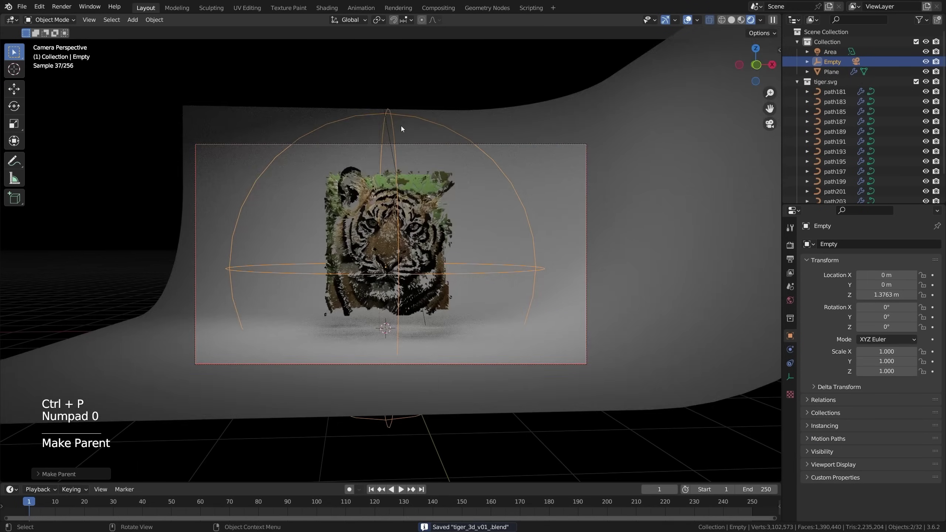
key(r)
click(232, 165)
- Set a render region around the camera frame and rotate the sphere empty about Z to about -86°
key(ctrl+b)
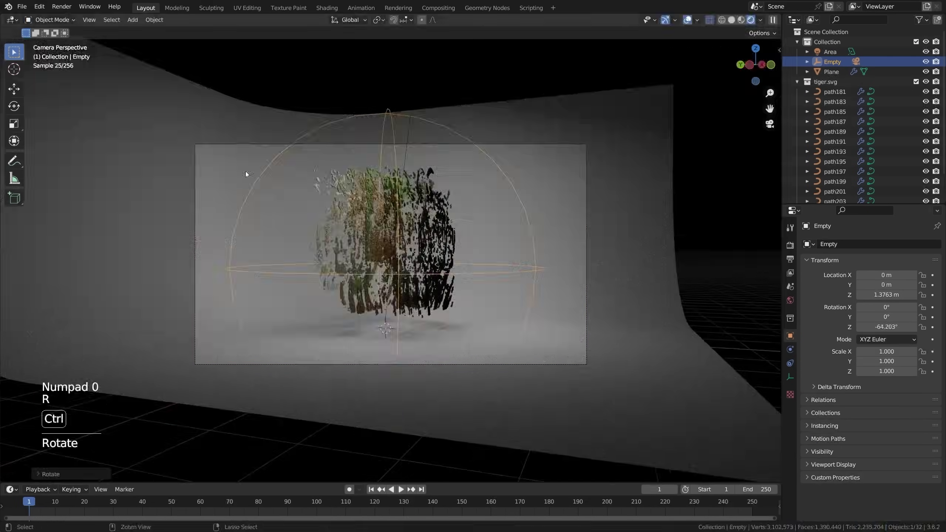
drag(174, 121, 665, 424)
key(r)
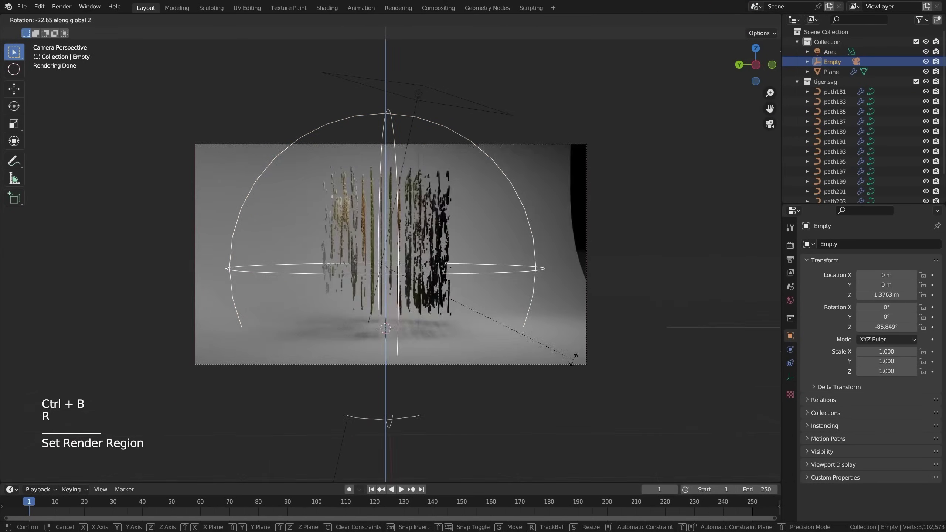
click(529, 337)
scroll(369, 234, up, 4)
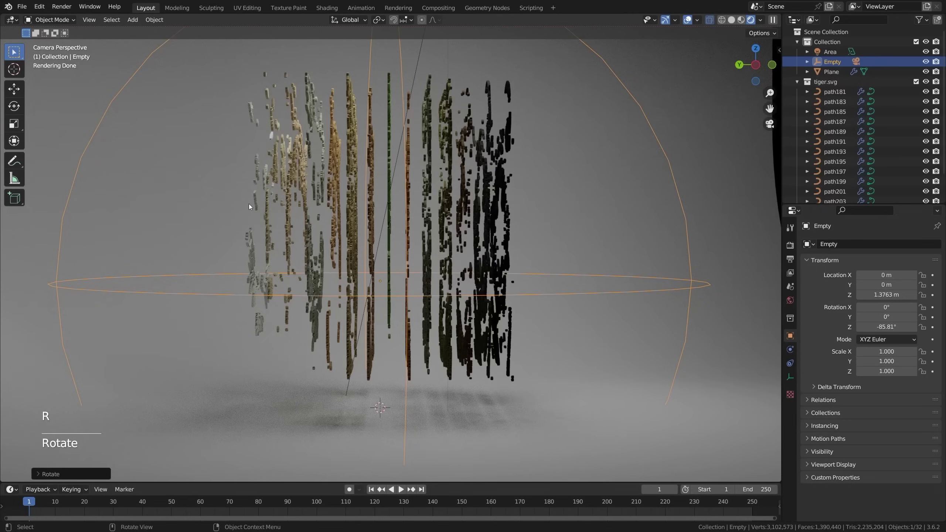
scroll(533, 240, down, 4)
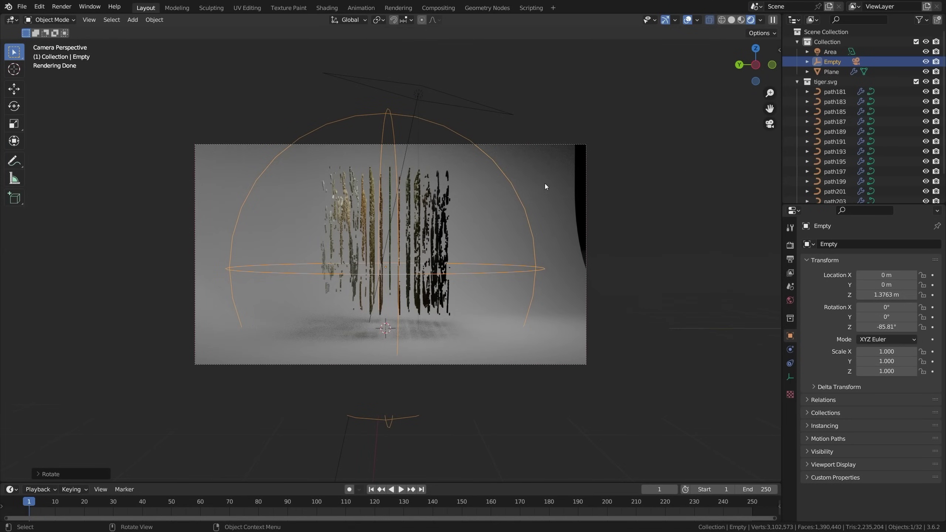
- Move the backdrop plane's side edge along Y so the backdrop fills the camera frame, and save the file
middle_drag(545, 183, 564, 272)
click(564, 272)
key(Tab)
key(2)
key(g)
key(y)
click(576, 318)
key(Tab)
key(KP_0)
key(alt+a)
key(ctrl+s)
key(shift+alt+z)
key(shift+alt+z)
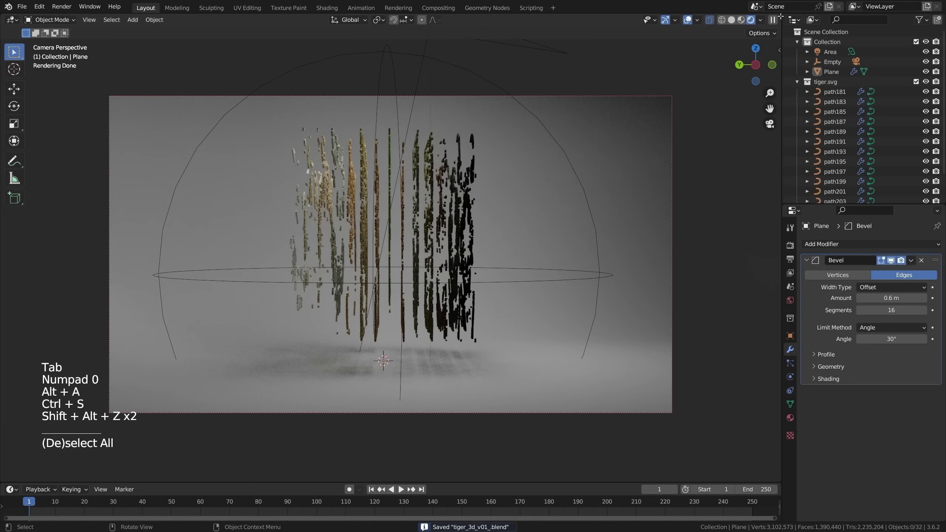
- Split the viewport into a free solid view, a solid camera view and a rendered camera view
drag(781, 17, 482, 55)
key(t)
drag(779, 16, 742, 275)
key(z)
click(658, 367)
middle_drag(757, 286, 658, 288)
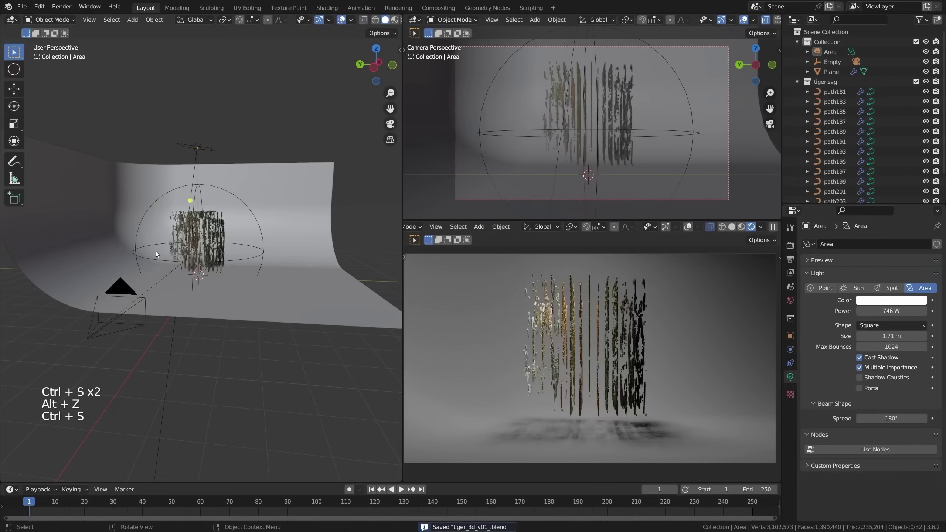
- Insert a keyframe on the sphere empty at frame 1
click(219, 189)
key(i)
click(275, 275)
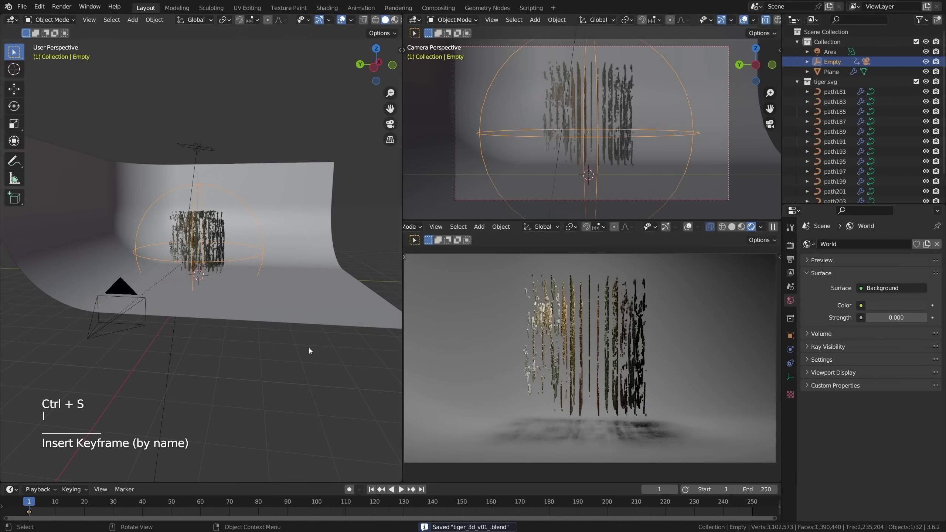
- Clear the sphere empty's rotation at frame 250 and insert a keyframe there
key(r)
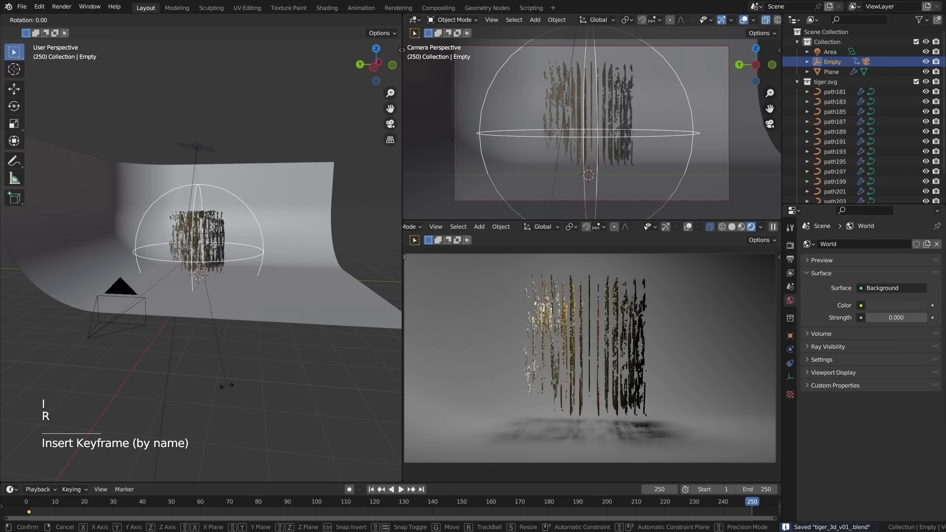
key(alt+r)
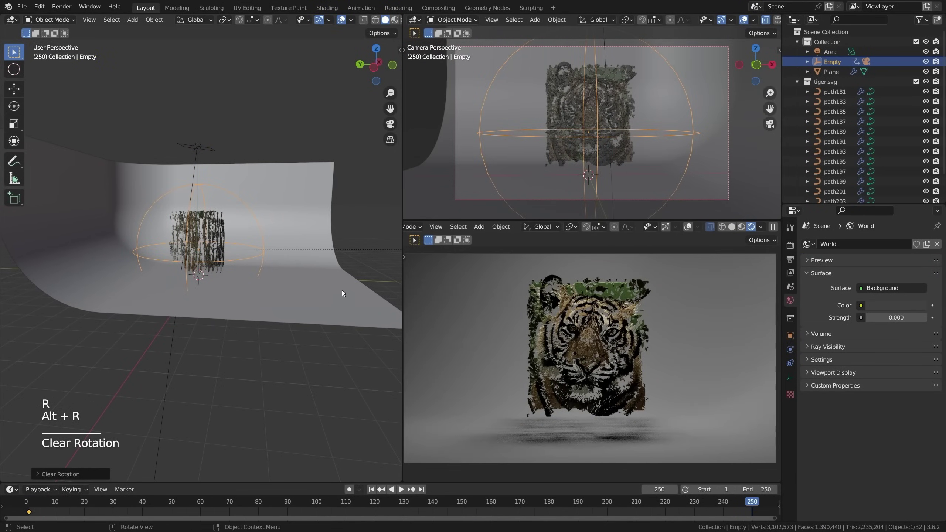
middle_drag(316, 360, 249, 341)
key(i)
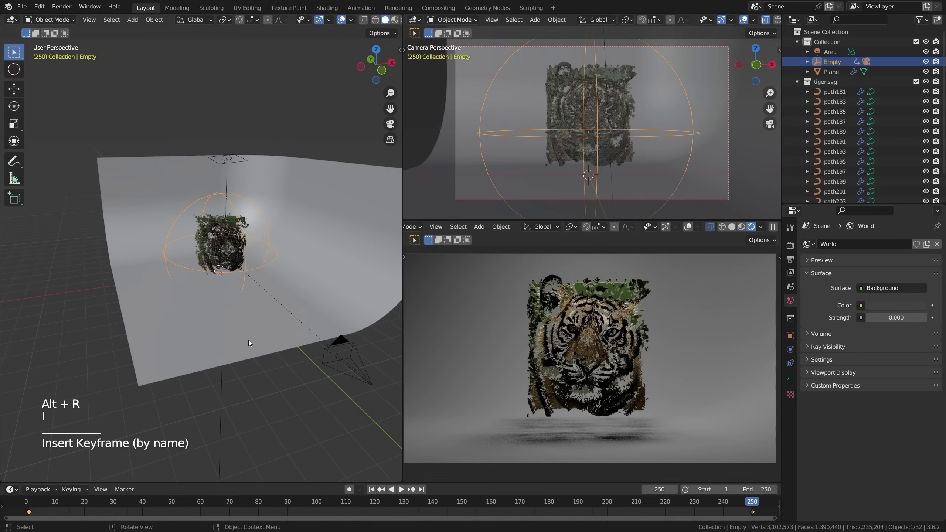
- Move the camera farther back from the tiger along its local Z axis and increase its focal length
middle_drag(278, 354, 255, 352)
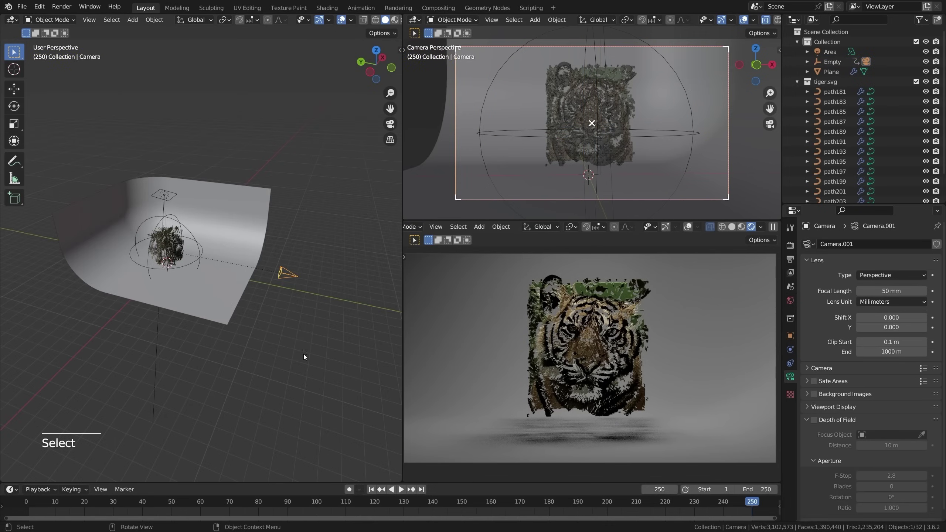
key(g)
key(z)
key(z)
click(326, 331)
right_click(247, 294)
click(246, 304)
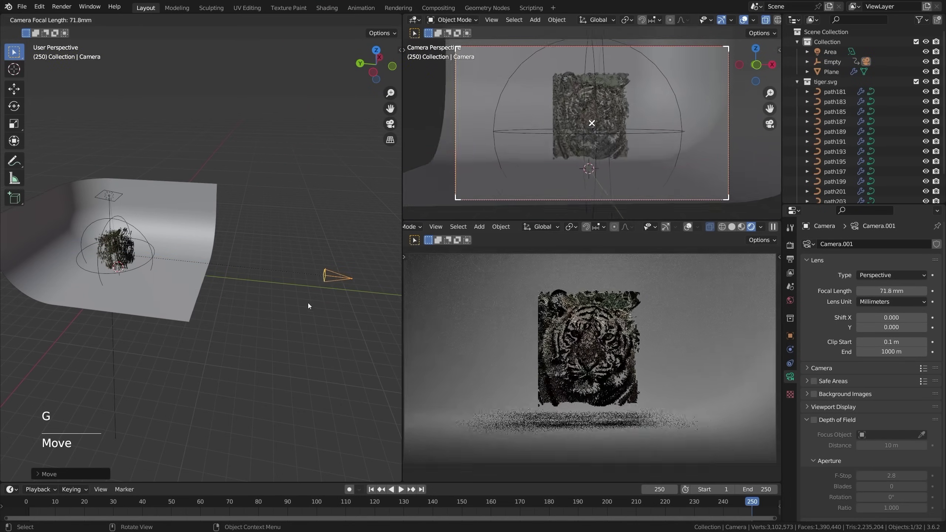
- Adjust the sphere empty's rotation slightly in the top view at frame 249 and insert a keyframe
key(r)
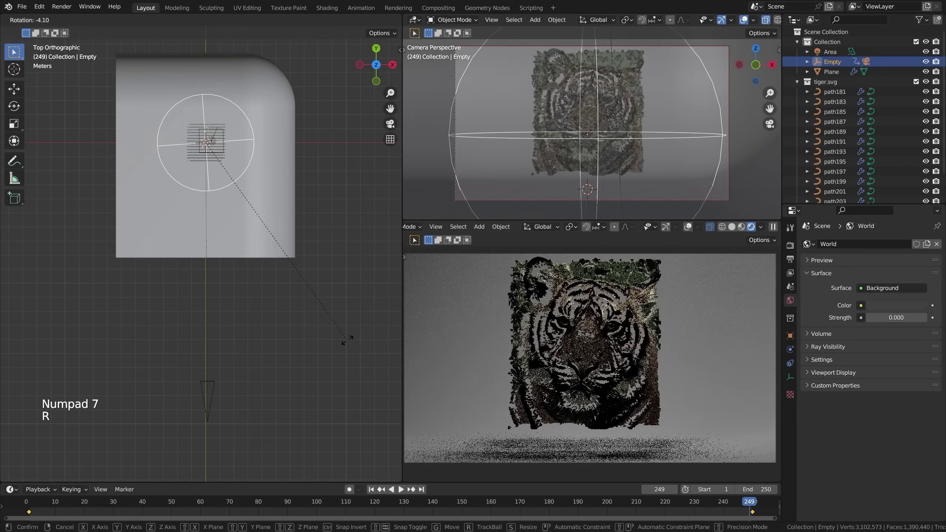
click(348, 344)
key(i)
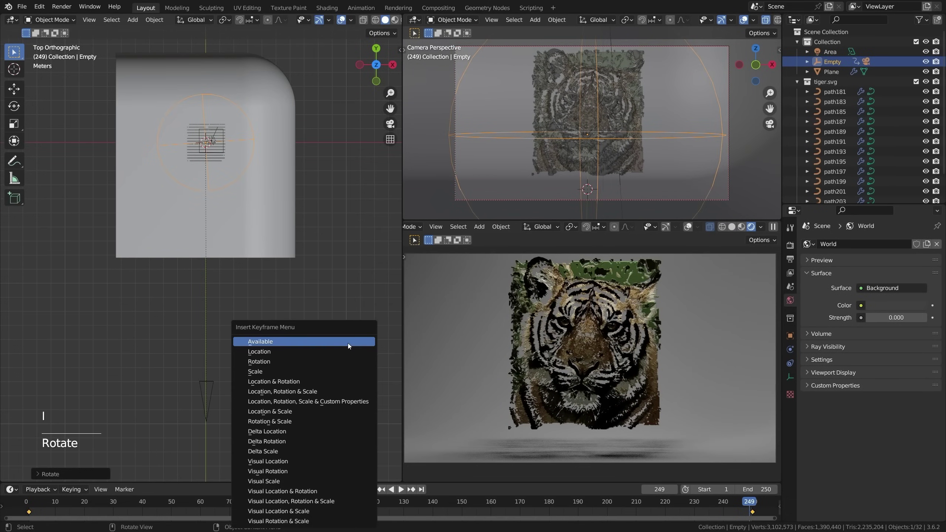
click(301, 368)
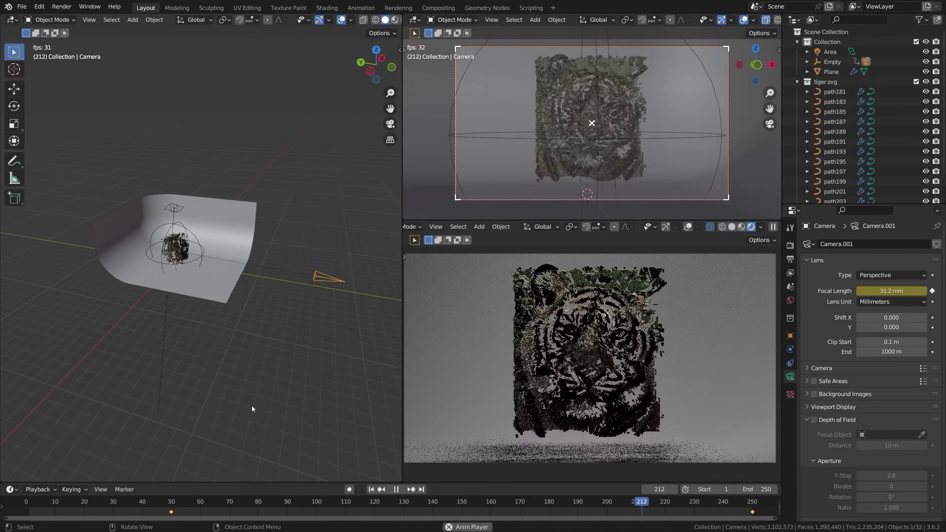
- Stop the animation playback, deselect everything and save the file
key(space)
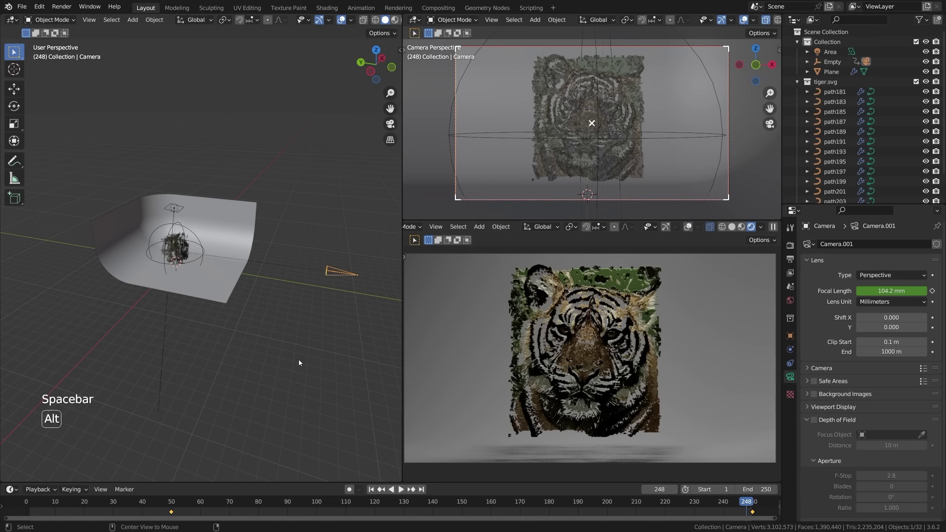
key(alt+a)
key(ctrl+s)
middle_drag(379, 367, 262, 263)
key(ctrl+s)
scroll(259, 304, up, 4)
key(ctrl+s)
- Add a Spot light, then move and rotate it beside the tiger, working from the front view
key(shift+a)
mouse_move(238, 287)
click(353, 311)
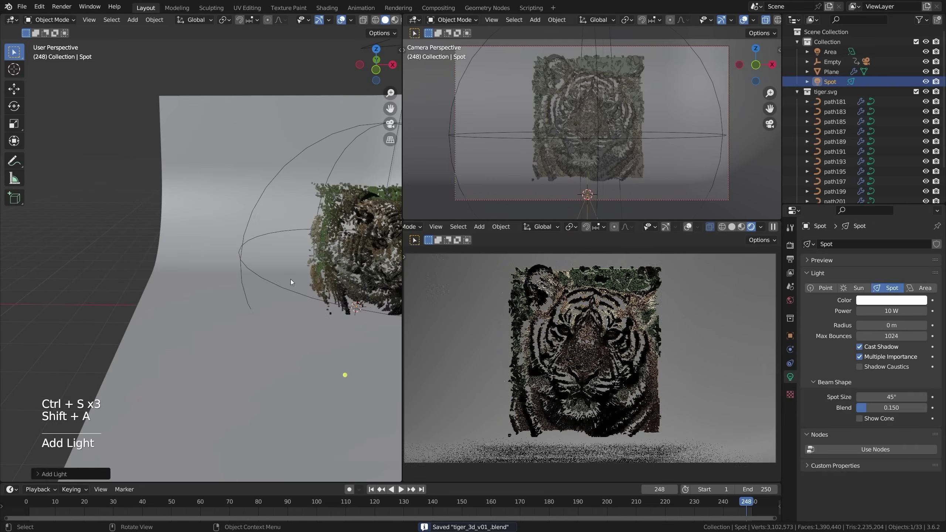
key(KP_1)
key(KP_3)
key(KP_1)
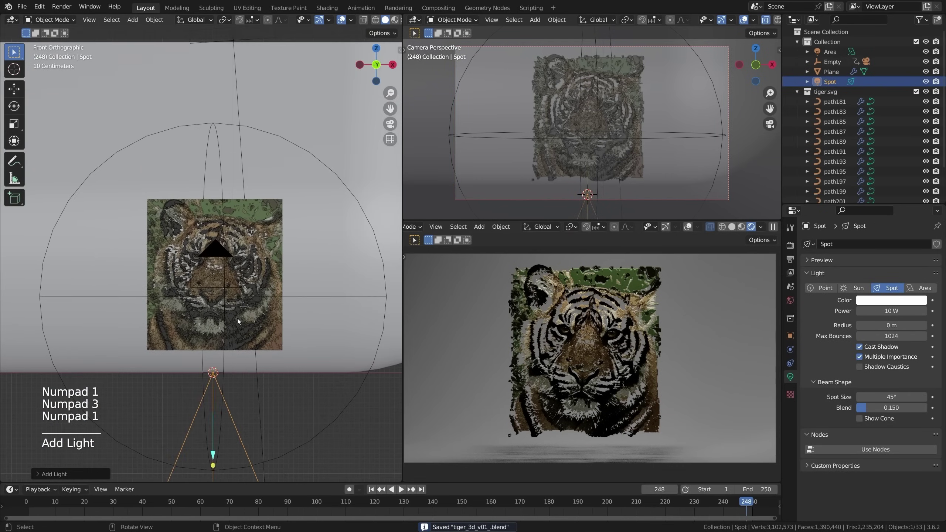
key(g)
click(174, 172)
key(r)
click(259, 277)
key(g)
click(246, 213)
- Refine the spot light's position and tilt so it shines diagonally down on the tiger from one side
middle_drag(274, 253, 205, 296)
key(g)
key(KP_1)
click(346, 278)
key(r)
click(146, 389)
- Show the spot light's node tree in a Shader Editor and connect a Blackbody node to the Emission color
key(shift+F3)
click(570, 19)
key(n)
key(shift+a)
click(561, 178)
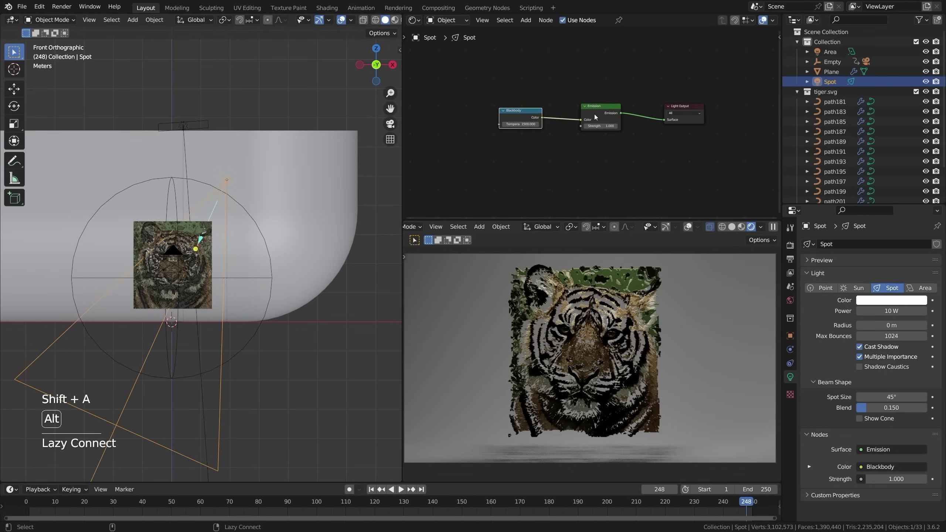
- Set the Blackbody temperature to 2200 and raise the spot light's power to 2865 W
drag(525, 129, 521, 119)
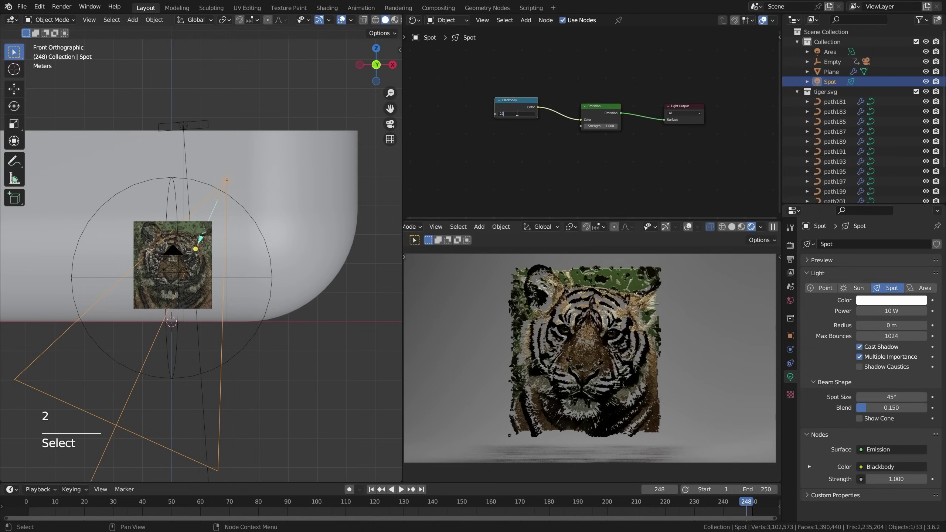
text(00.000)
right_click(193, 226)
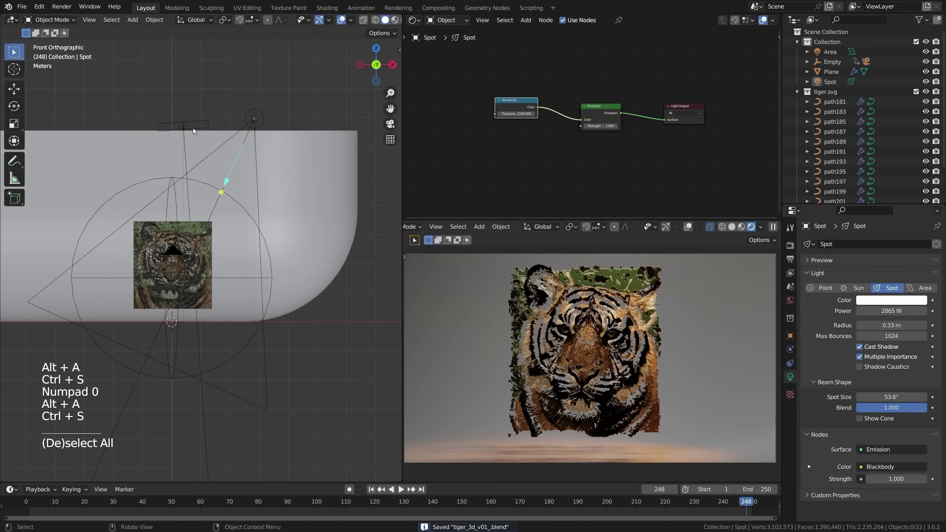
- Hide the area light, return to frame 1 and save the file
click(249, 212)
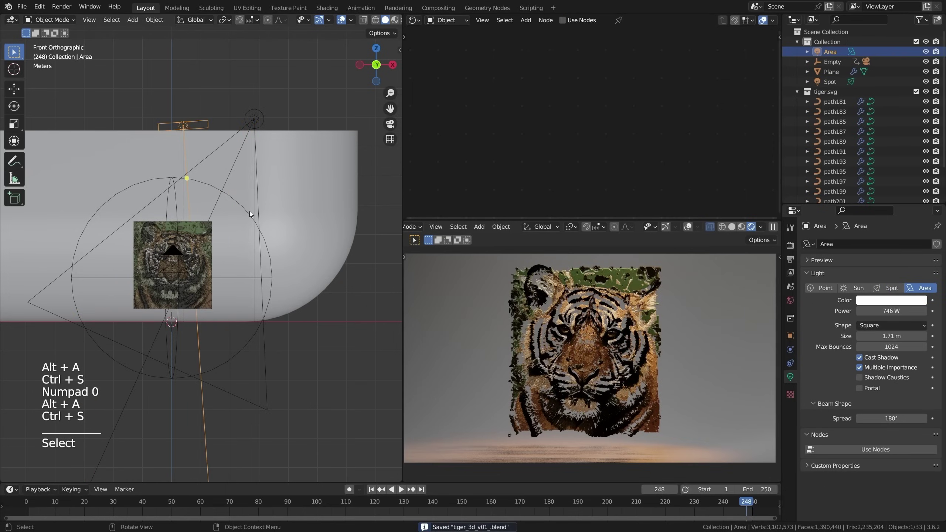
key(h)
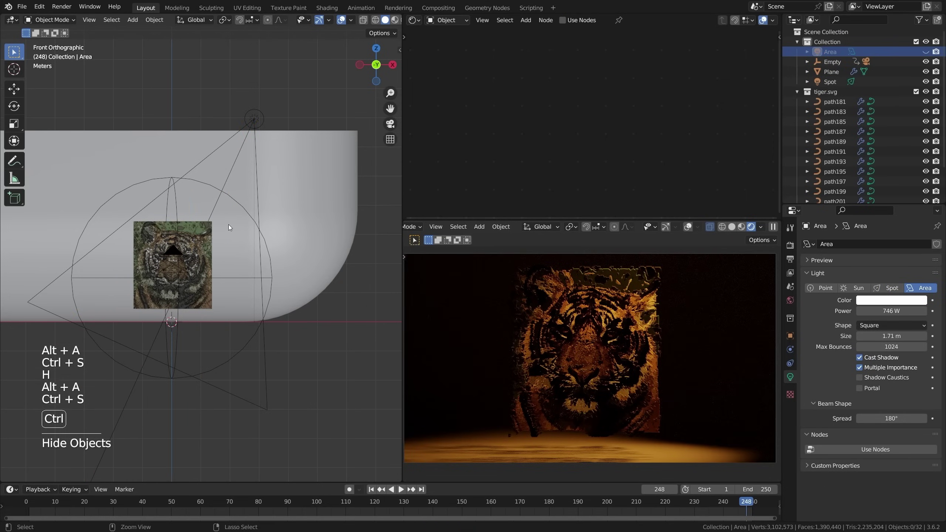
middle_drag(231, 222, 259, 284)
click(371, 489)
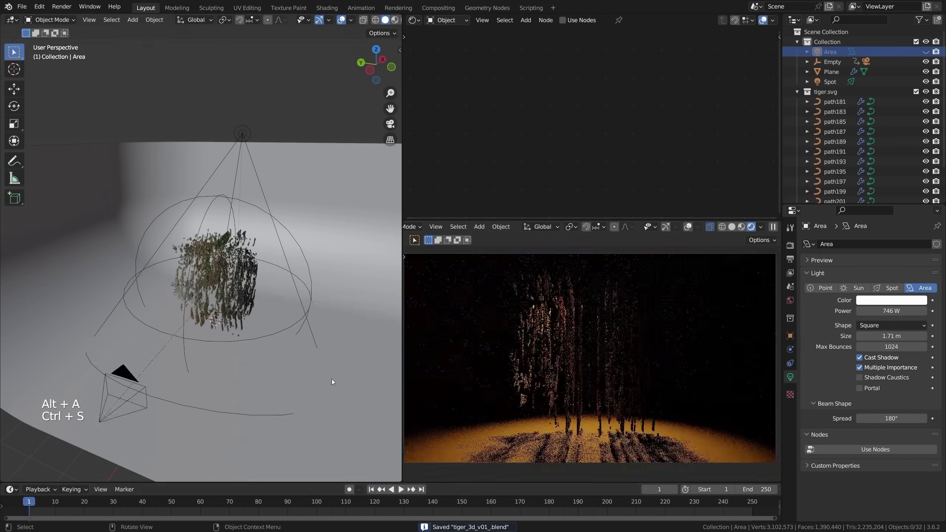
key(ctrl+s)
- Select the spot light, then scrub and play the animation to check its lighting on the tiger across the frames
click(242, 133)
middle_drag(245, 142, 381, 346)
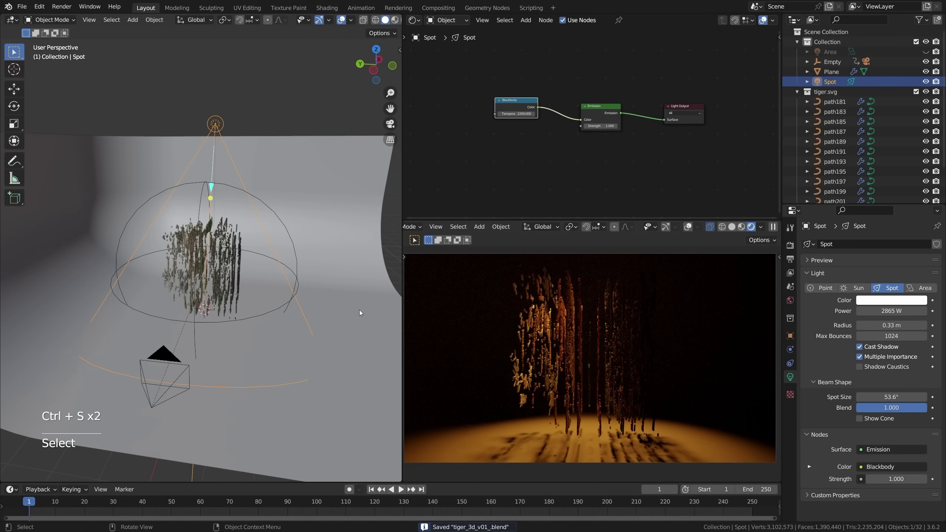
drag(62, 502, 481, 499)
key(space)
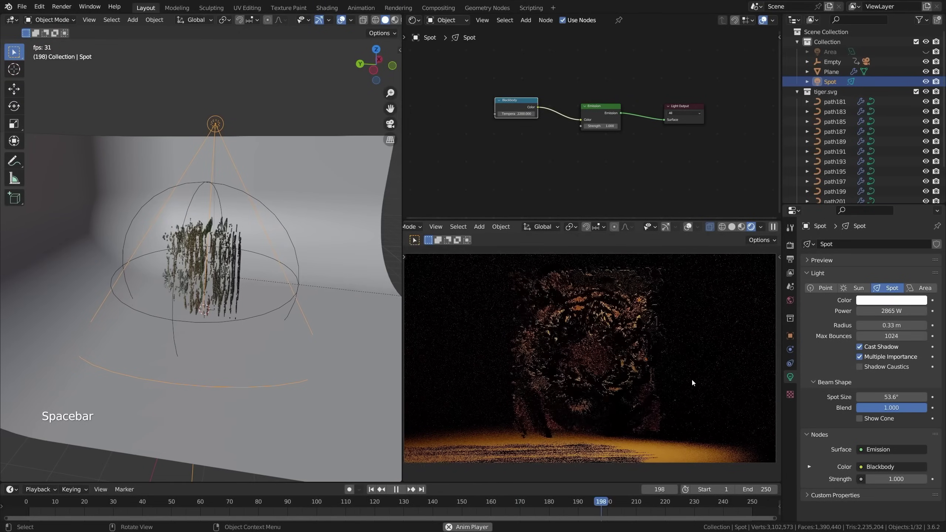
key(space)
key(space)
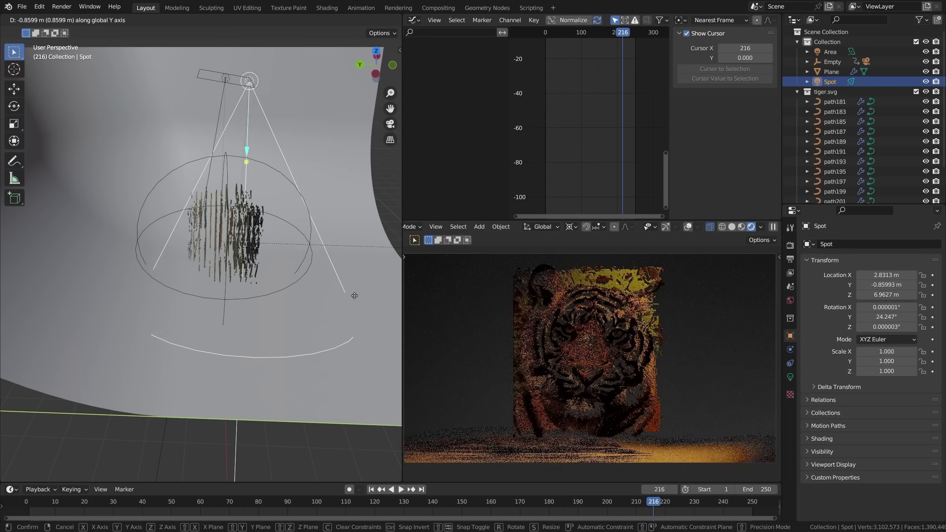
- Add a Track To constraint so the camera aims at the Camera POI empty, and deselect everything
key(F3)
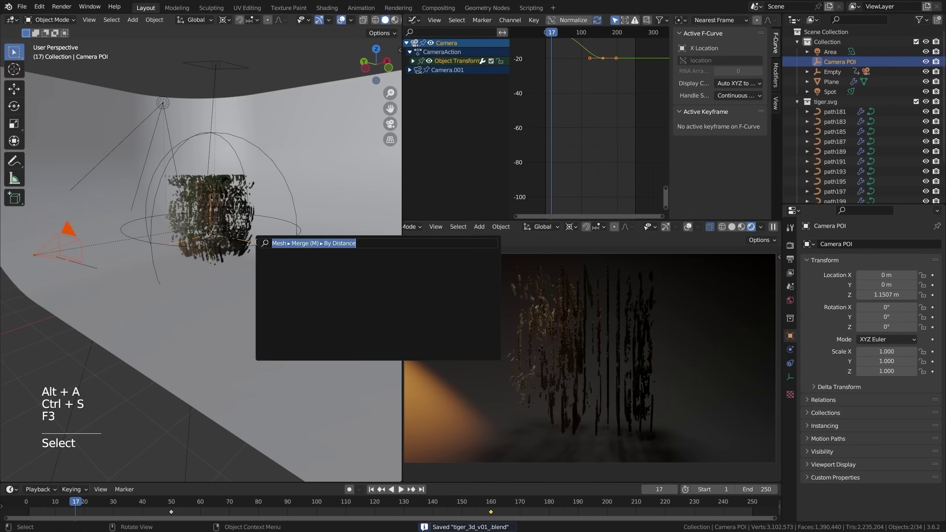
text(trakc)
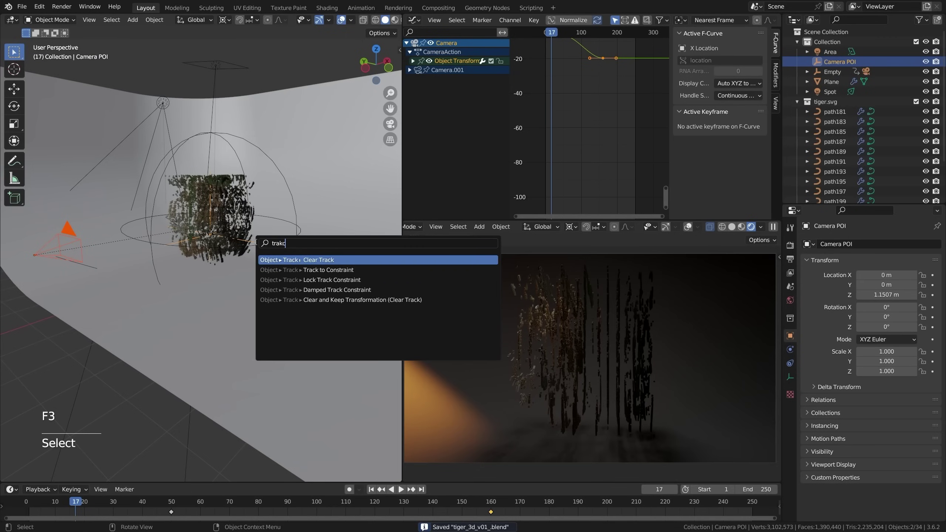
key(Down)
key(Return)
key(alt+a)
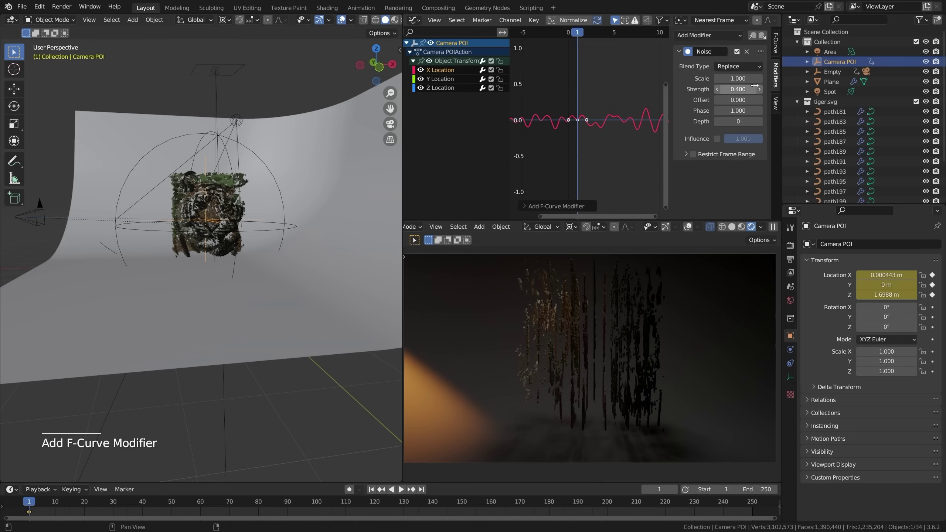
- Raise the Noise modifier's scale on Camera POI's X Location curve to 10.28 and preview the motion
drag(738, 78, 749, 78)
key(space)
key(space)
click(371, 490)
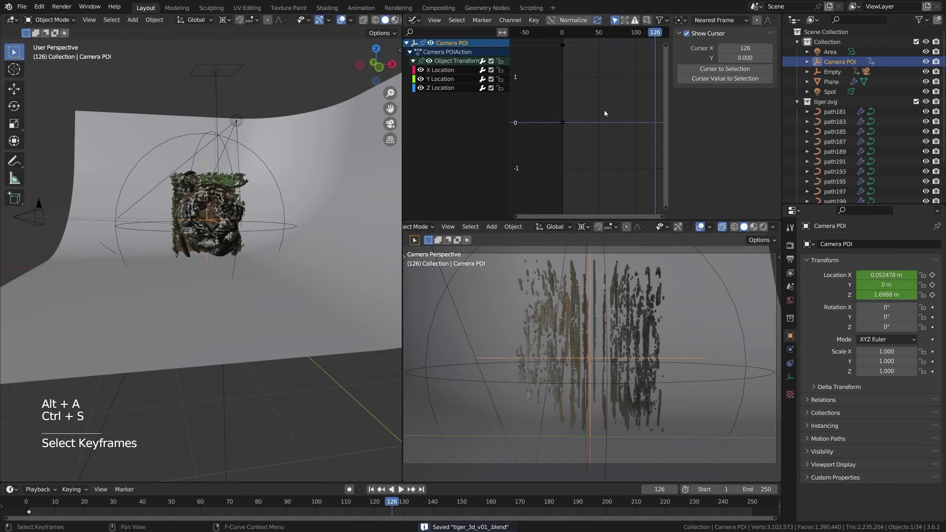
- Set the Noise modifier's strength on Camera POI's X Location curve to 0.76 and play the animation to check the shake
drag(605, 111, 561, 123)
click(566, 124)
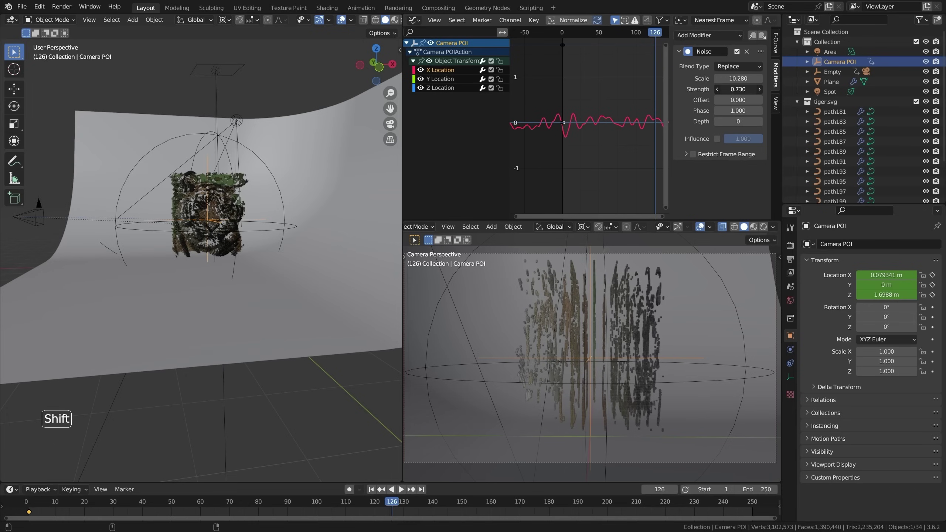
shift+drag(738, 90, 741, 89)
key(space)
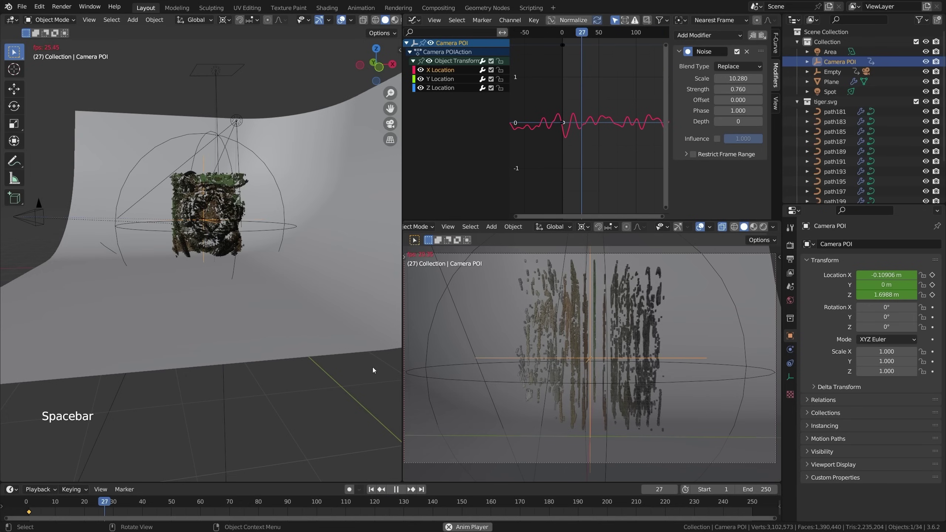
scroll(607, 359, up, 5)
scroll(608, 359, down, 5)
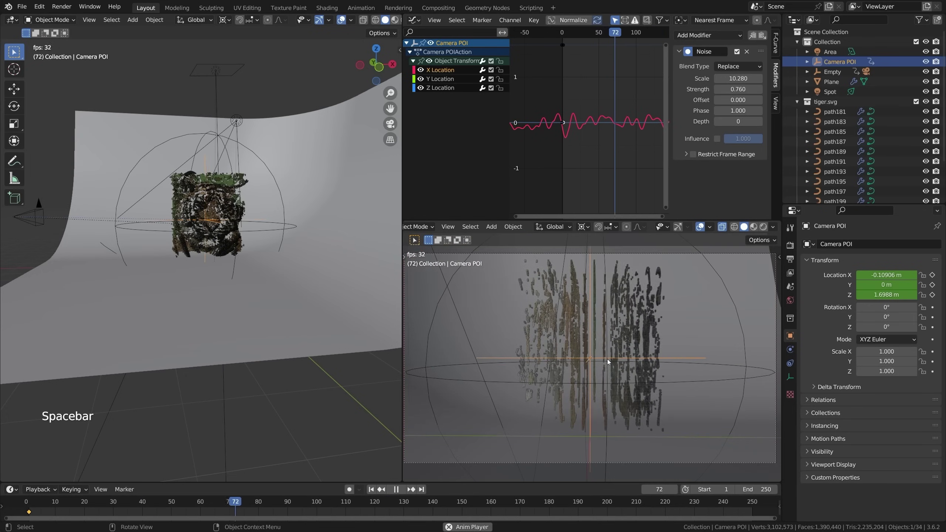
key(space)
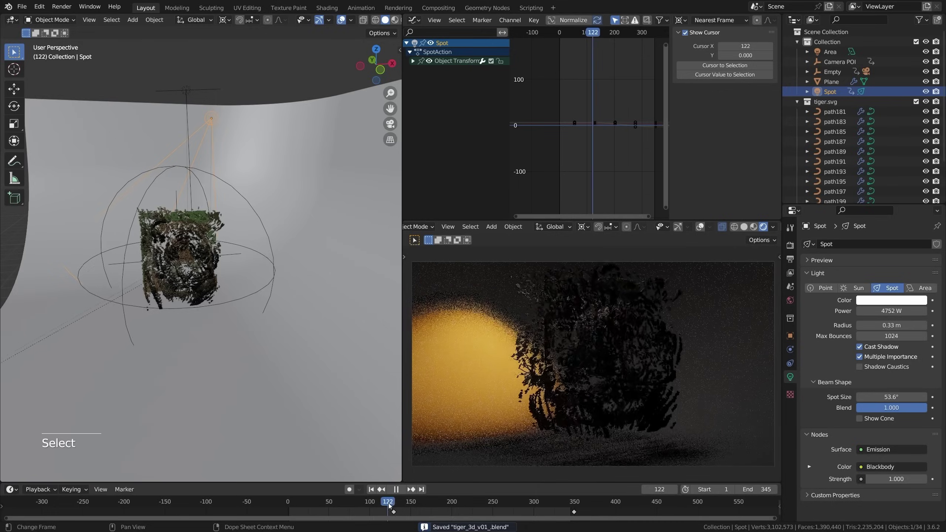
- Convert the spot light to an Area light and reduce its beam spread to 0°
shift+middle_drag(244, 269, 311, 282)
click(924, 288)
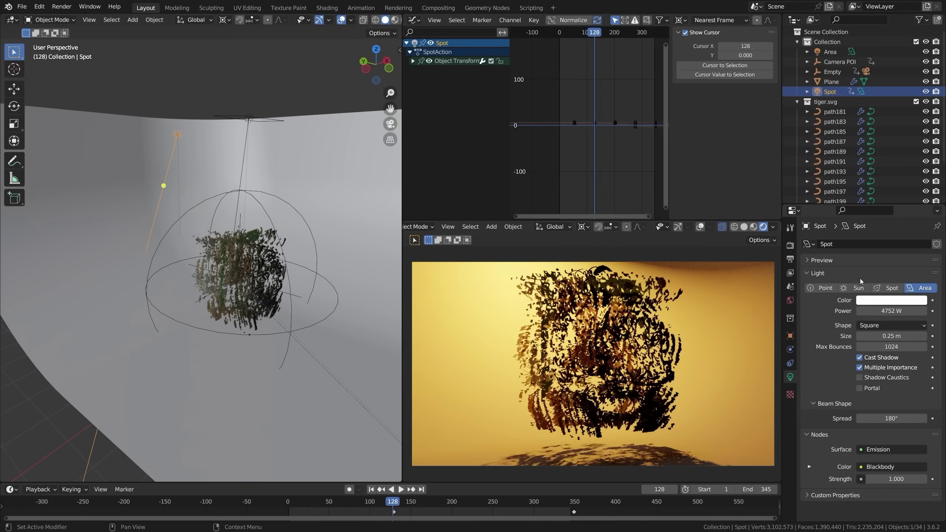
middle_drag(280, 237, 305, 235)
key(KP_5)
key(KP_2)
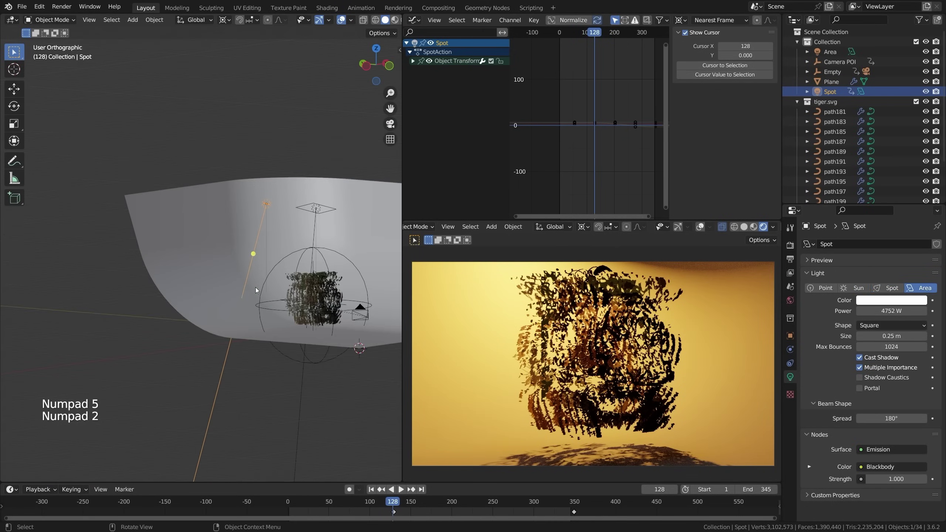
key(KP_1)
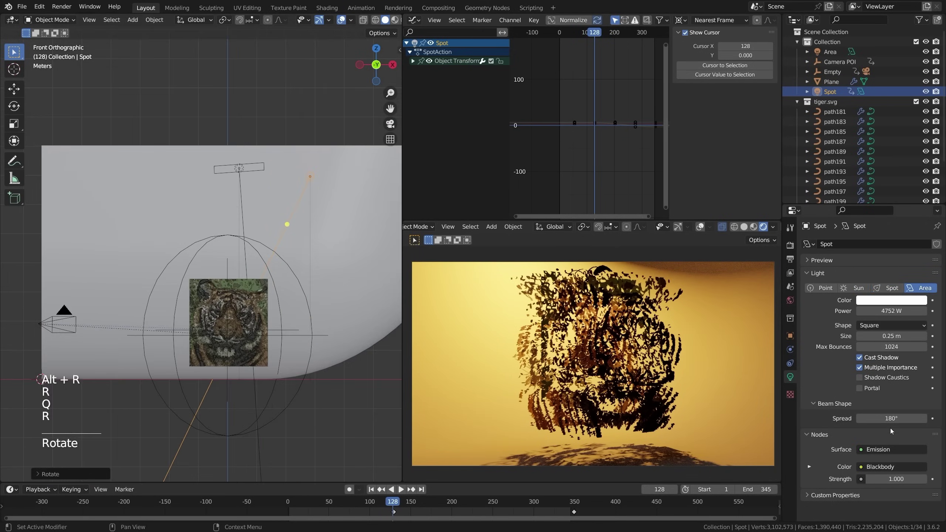
drag(891, 419, 823, 419)
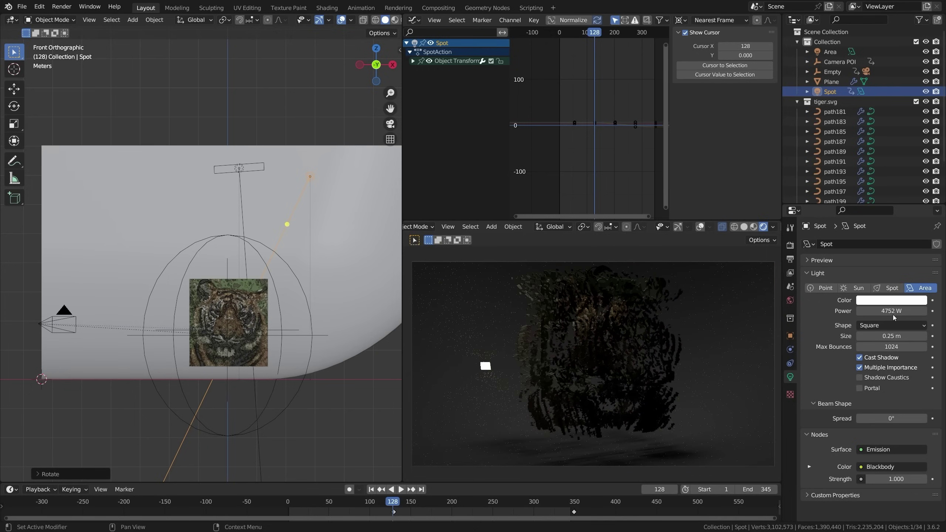
- Change the area light's shape to Rectangle and widen its X size to 6.55 m
click(891, 325)
click(890, 336)
middle_drag(224, 298, 268, 311)
right_click(269, 311)
click(270, 312)
click(17, 317)
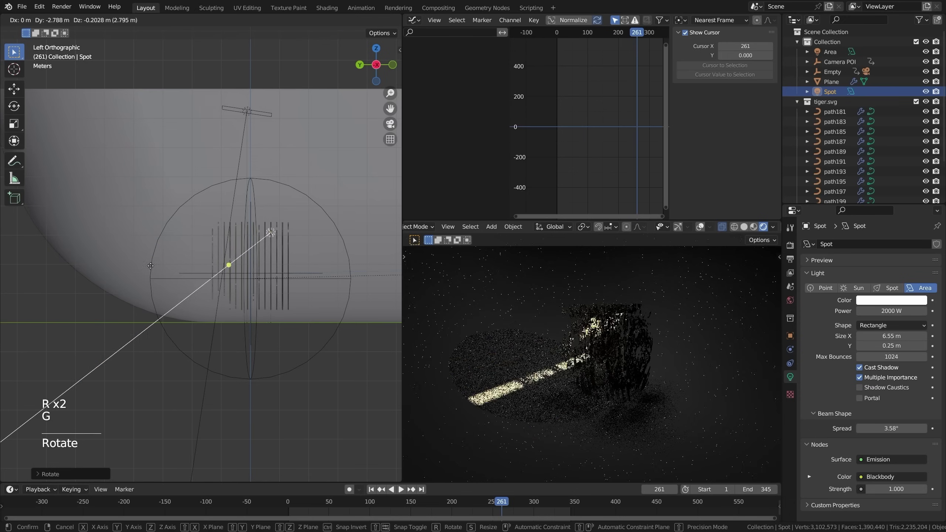
- Reposition and rotate the area light in the left side view and narrow its spread to 0°
click(232, 376)
key(r)
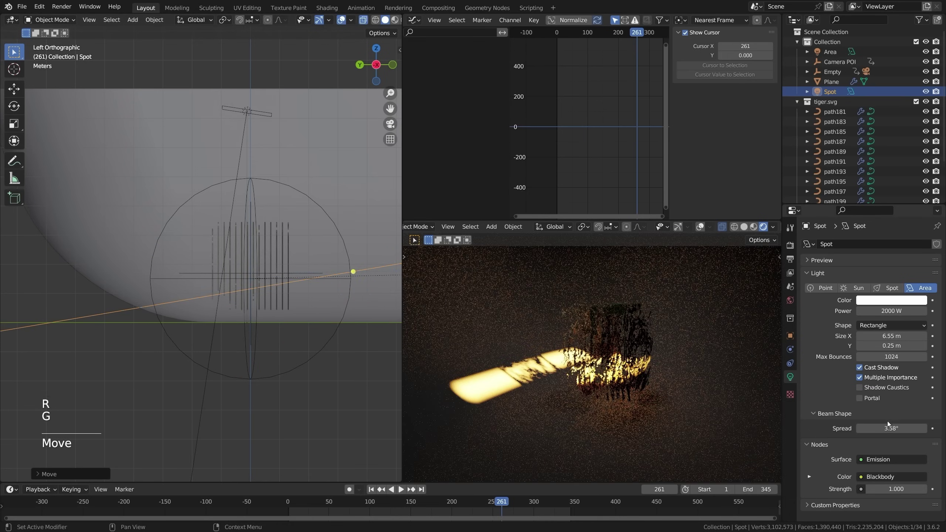
drag(888, 428, 864, 428)
key(r)
click(104, 300)
- Set the area light's Y size to 1.86 m and rotate it to shine down through the tiger layers
drag(891, 346, 924, 345)
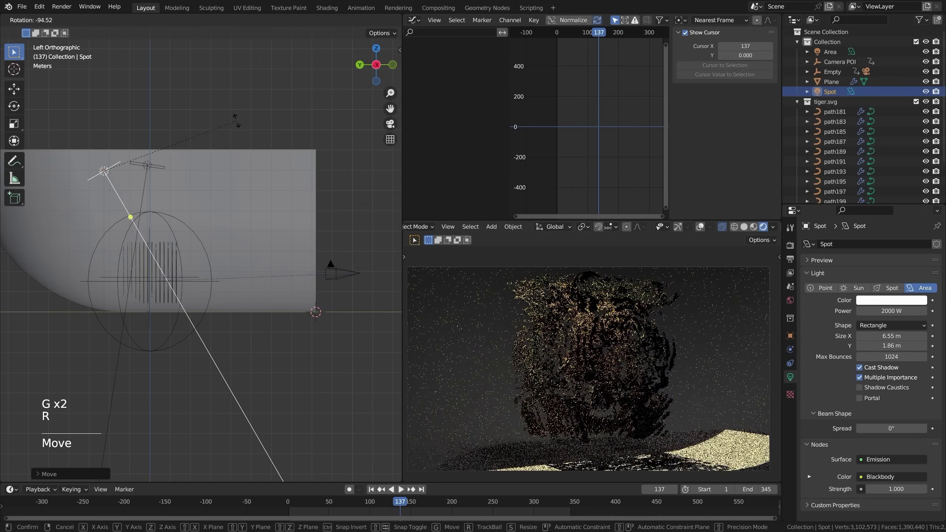
click(298, 234)
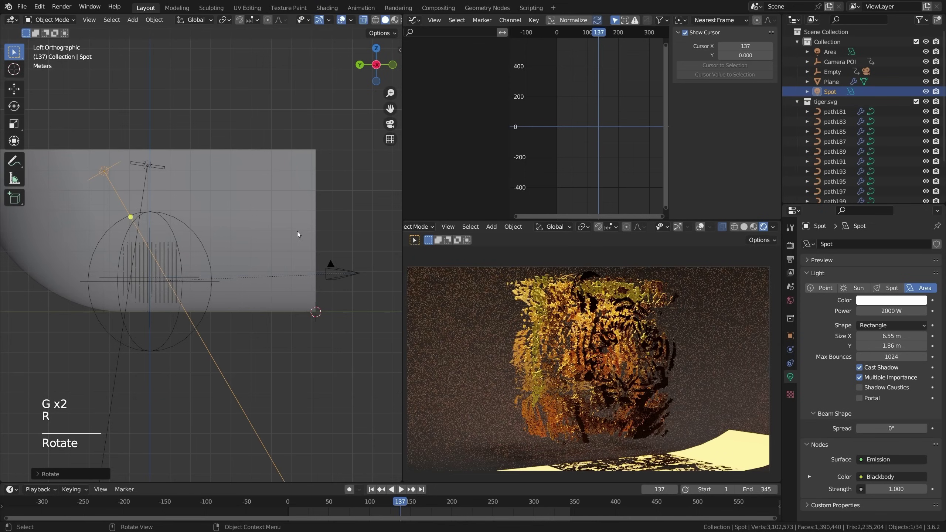
drag(321, 505, 306, 506)
- Enlarge the area light's Y size to 3.3 m at frame 22
middle_drag(235, 276, 255, 274)
right_click(257, 274)
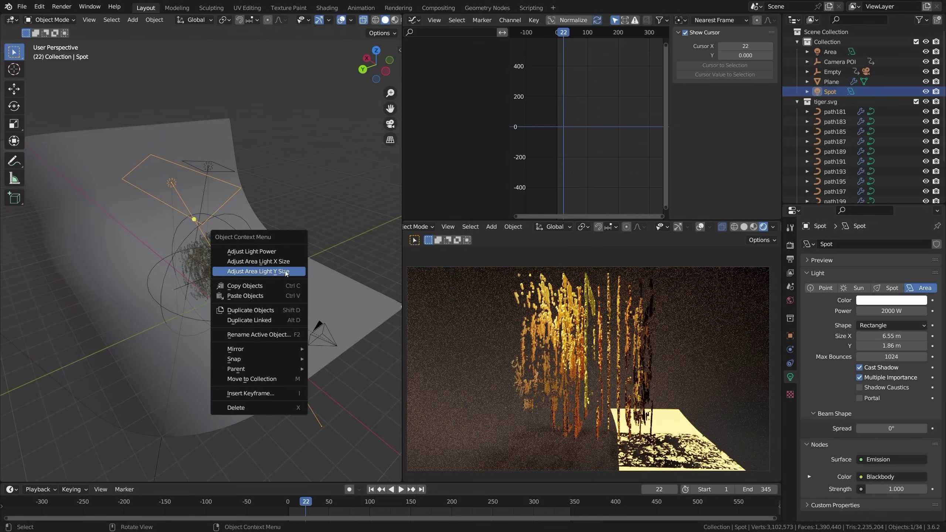
click(287, 273)
click(329, 259)
- Move the area light about 0.68 m along Y and 0.24 m along Z in the left side view
key(KP_3)
key(KP_1)
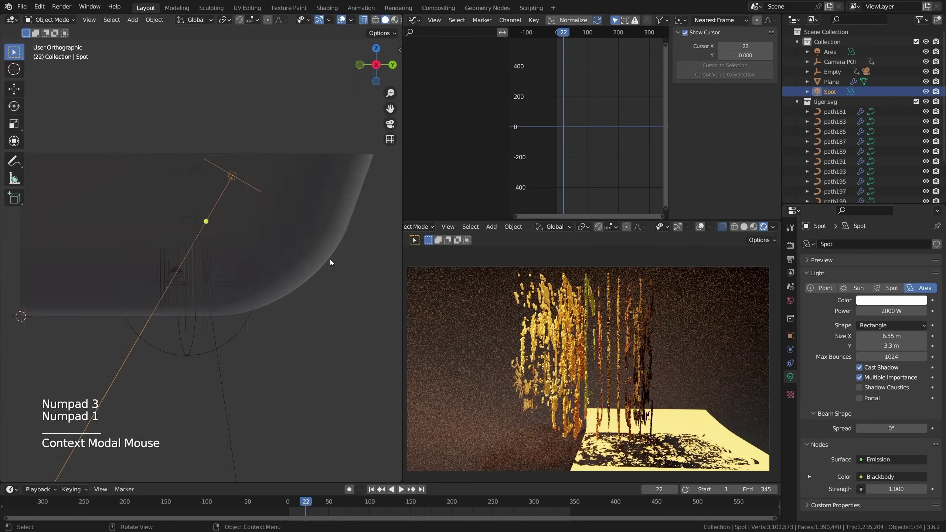
key(ctrl+KP_3)
key(g)
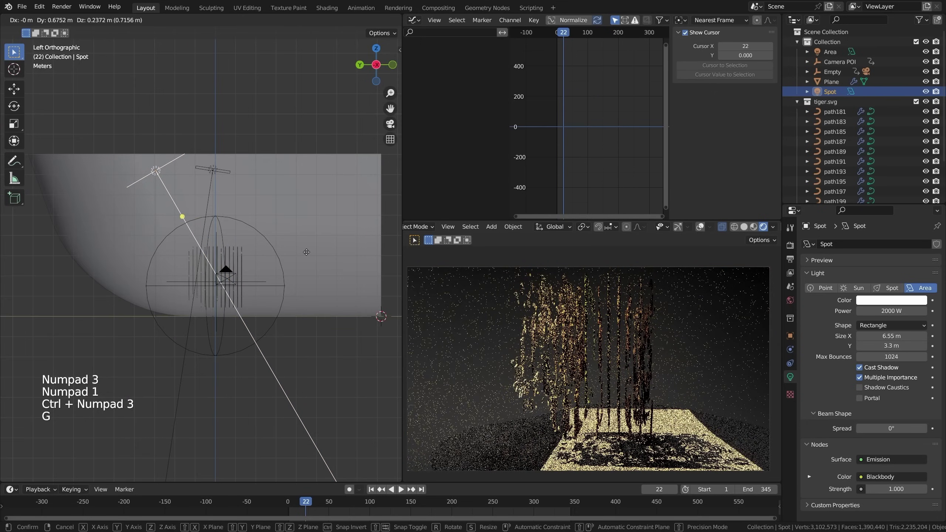
click(306, 252)
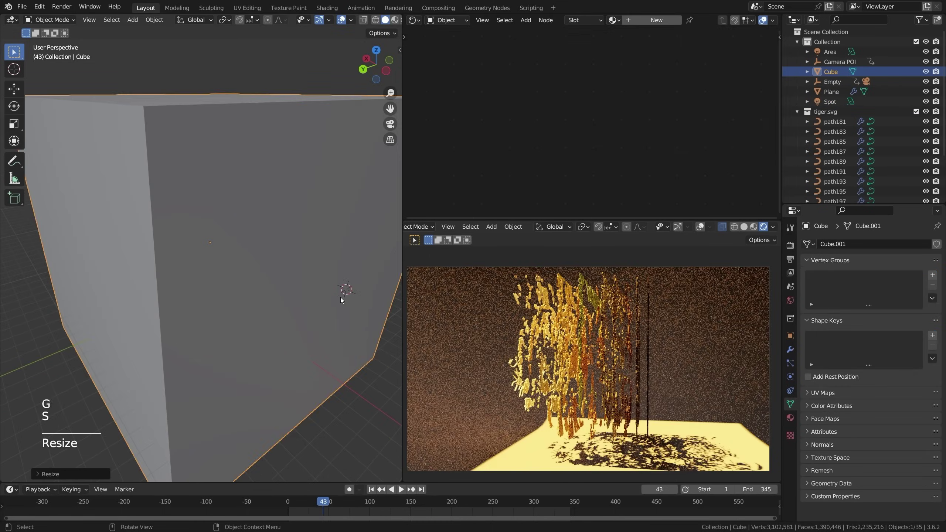
- Save the file and give the cube a material named Volumetric, replacing the default shader with Volume Scatter at density 0.005
key(alt+a)
key(ctrl+s)
click(323, 223)
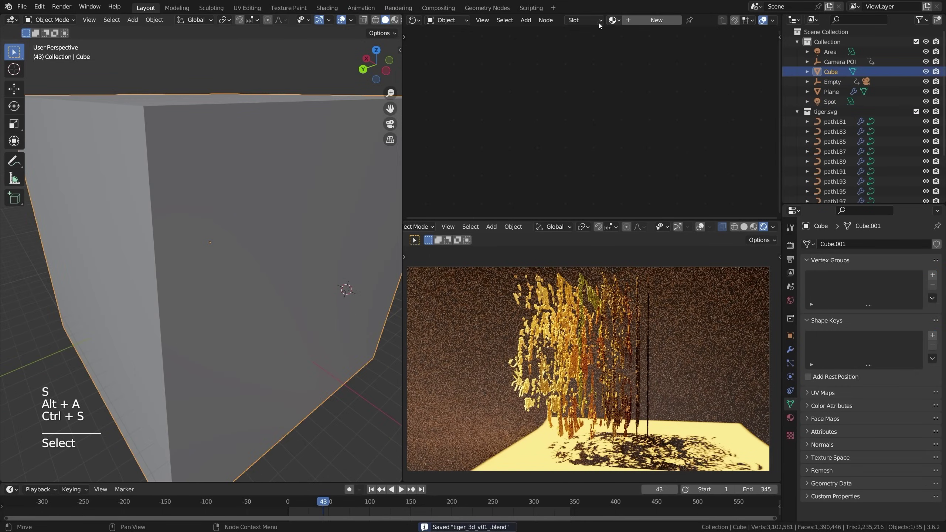
click(655, 20)
key(x)
double_click(695, 20)
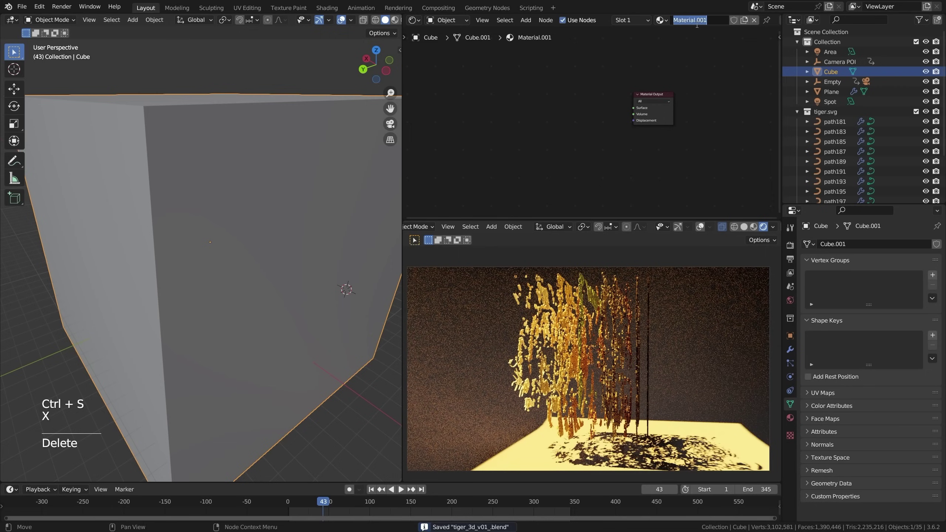
text(Vo)
text(lumetric)
key(Return)
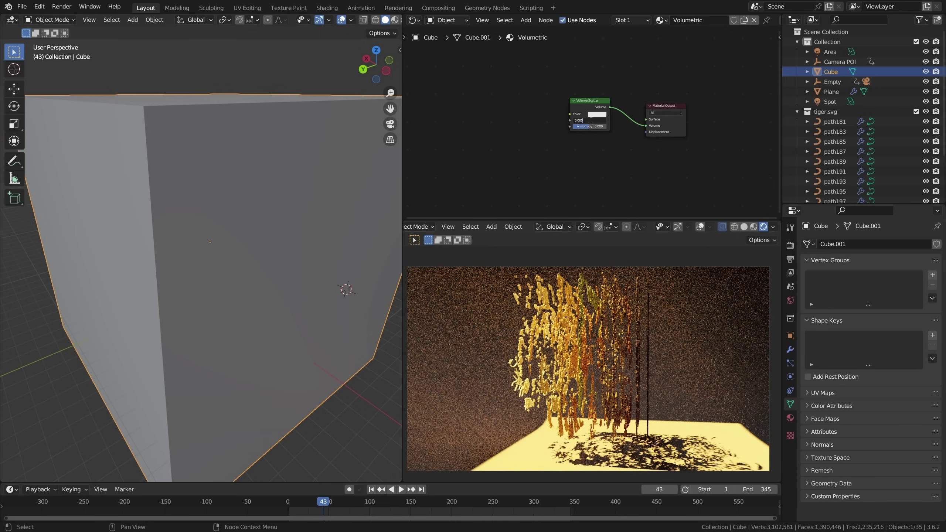
key(Return)
- Turn off the noise threshold for both render and viewport sampling in Cycles
click(790, 245)
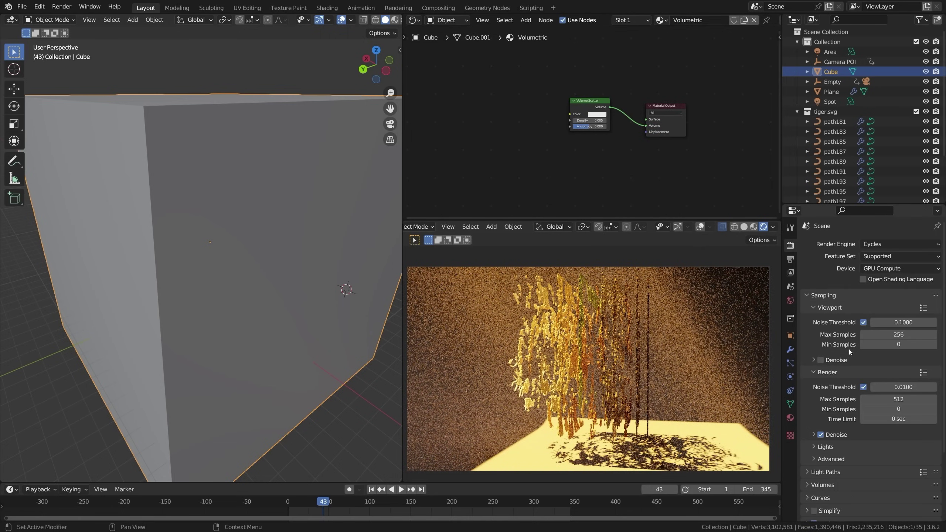
click(863, 387)
click(863, 322)
- Select the volume cube enclosing the scene and render a test still of frame 1
click(300, 307)
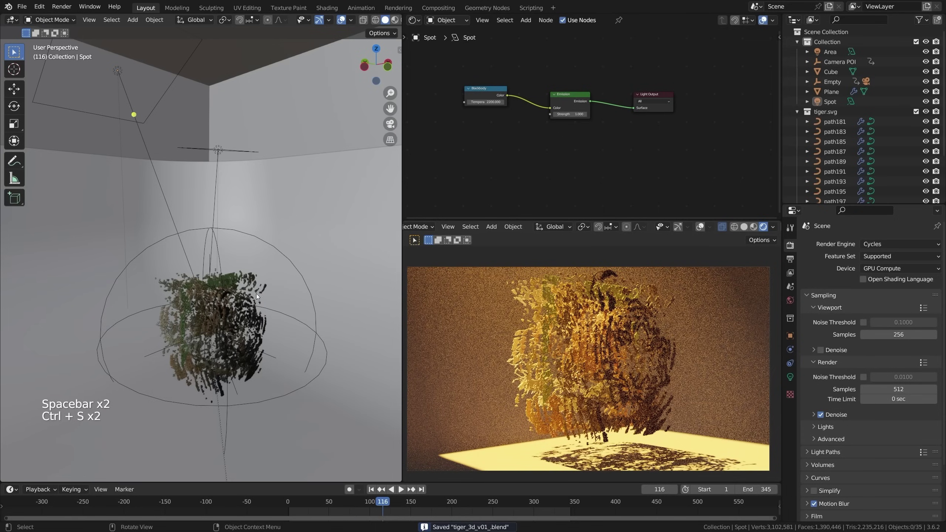
scroll(258, 311, down, 8)
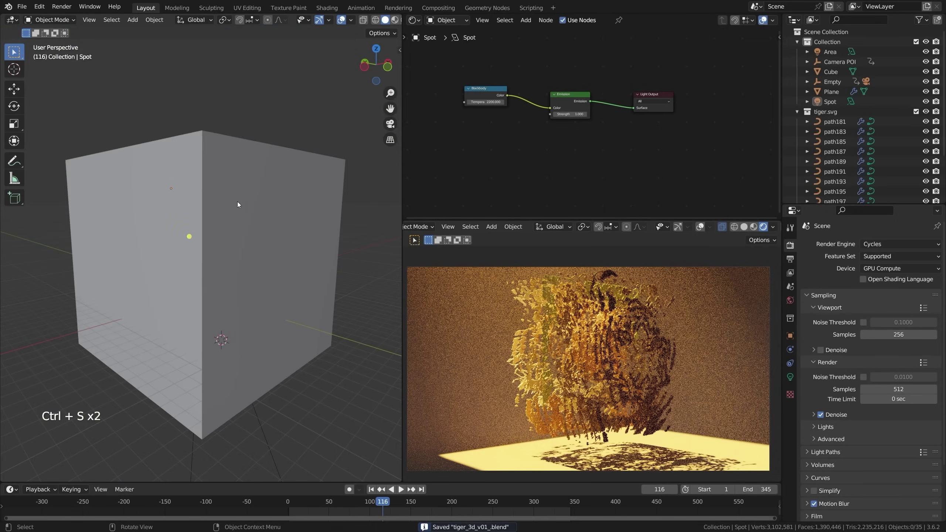
click(237, 203)
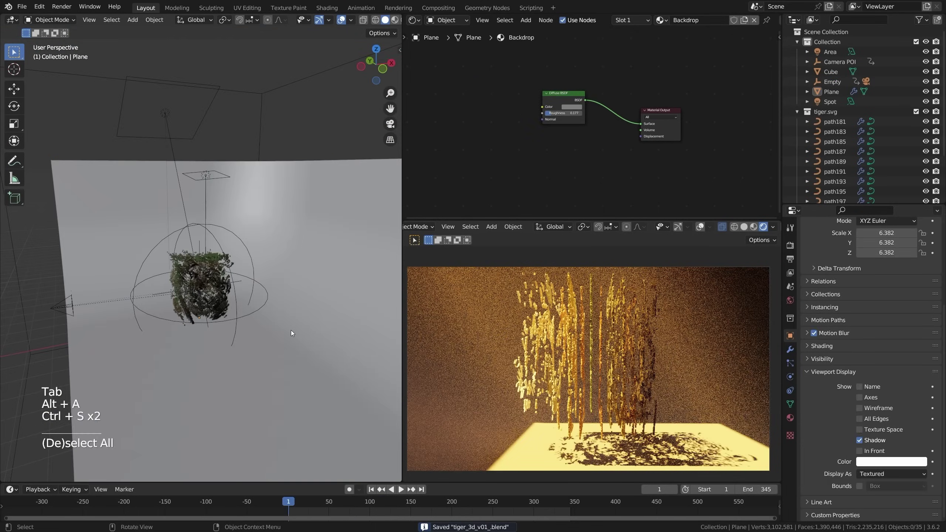
key(F12)
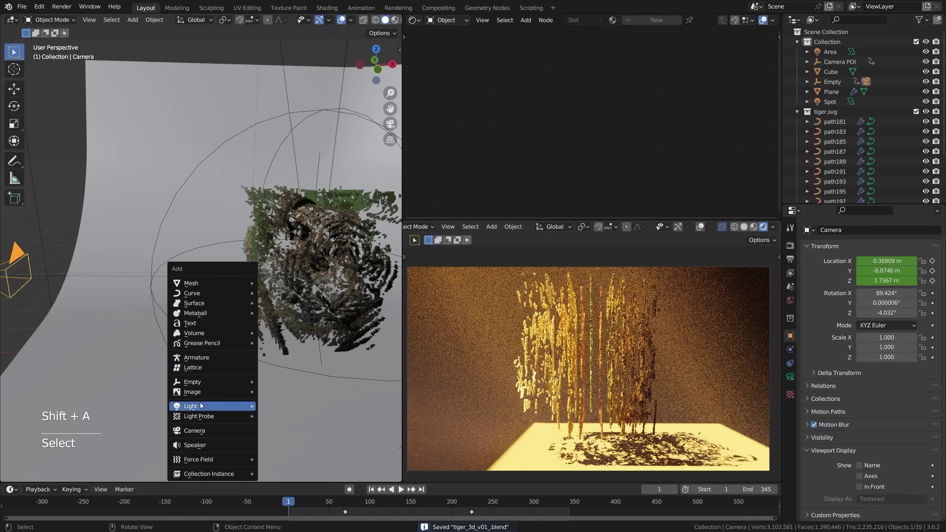
- Add a sphere empty, clear its location to the world origin, and move it to the tiger
mouse_move(204, 384)
click(299, 430)
key(g)
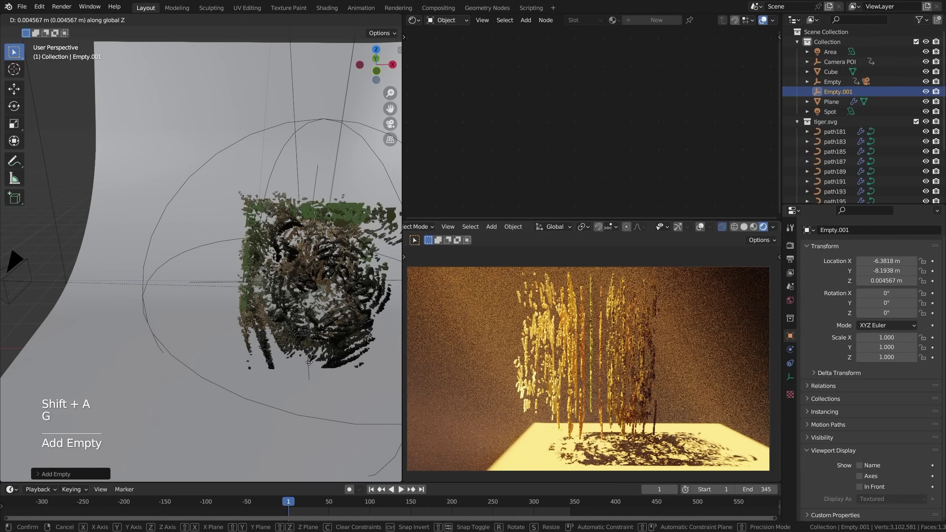
key(alt+g)
key(g)
click(313, 376)
key(g)
click(311, 319)
- Rename the new empty as Focus, deselect everything, and save the file
key(F2)
key(BackSpace)
key(BackSpace)
key(BackSpace)
text(Focus)
key(Return)
key(alt+a)
key(ctrl+s)
- Enable depth of field on the camera and set the Focus empty as its focus object
click(156, 230)
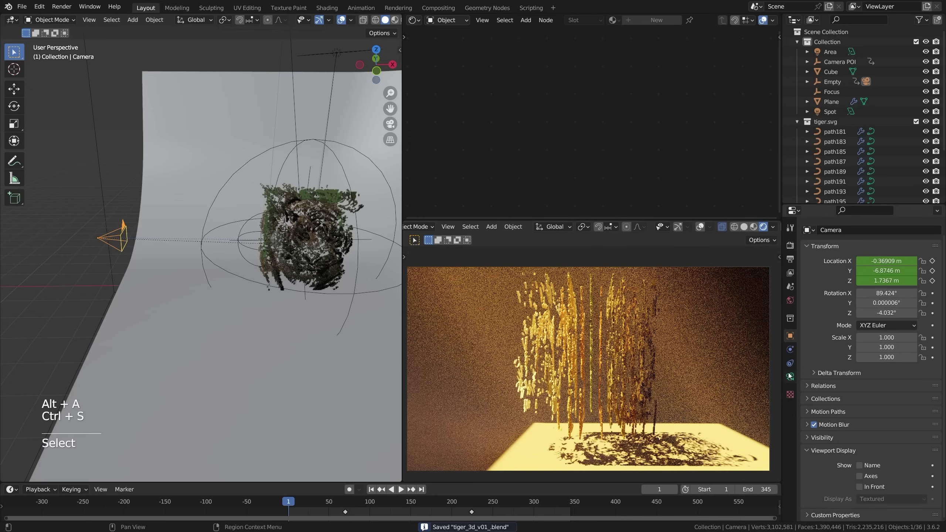
click(789, 376)
click(814, 411)
click(878, 426)
text(f)
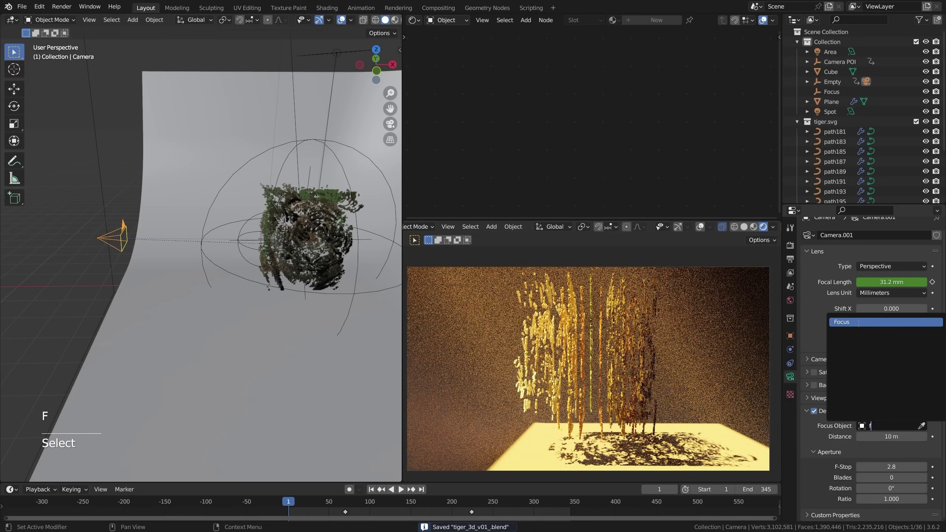
click(858, 323)
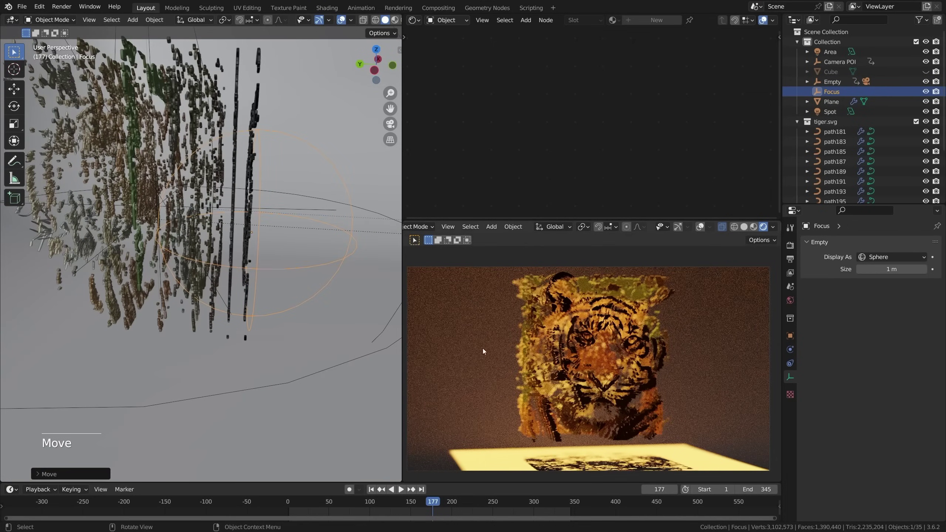
- Move the Focus empty along Y in the left side view onto the tiger's frontmost layer
key(KP_1)
key(KP_3)
key(KP_1)
key(ctrl+KP_3)
scroll(221, 267, up, 2)
shift+middle_drag(223, 263, 193, 372)
key(g)
key(y)
click(329, 353)
- Shift the Focus empty along Y to the second layer so the eye is sharp, deselect it, and save
scroll(577, 350, up, 9)
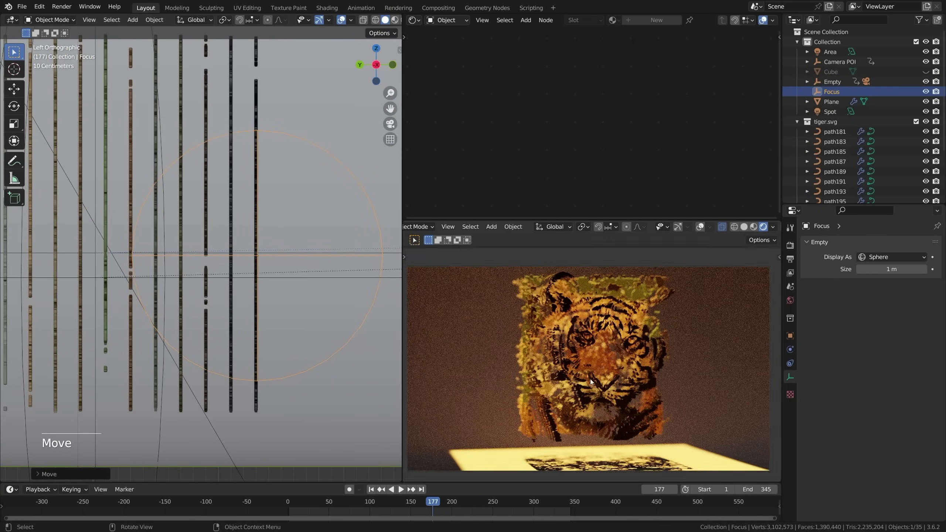
shift+middle_drag(570, 352, 631, 417)
key(g)
key(y)
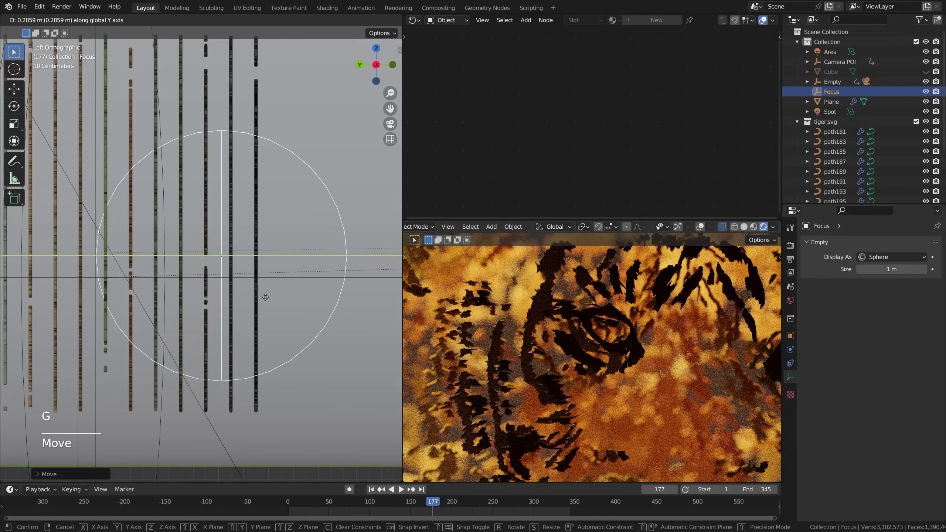
click(274, 295)
key(alt+a)
key(ctrl+s)
- Switch the upper editor to a maximised Compositor with nodes enabled, and place Render Layers well apart from Composite
key(shift+F3)
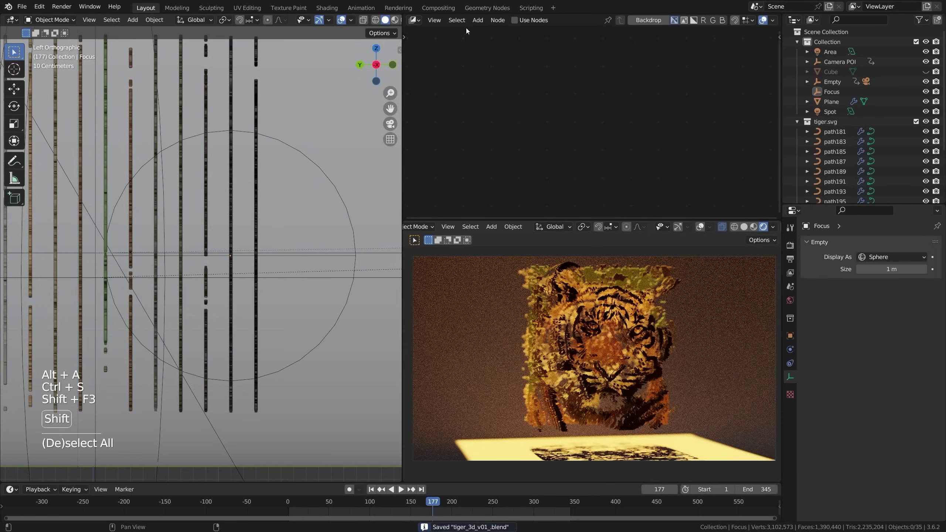
key(ctrl+space)
drag(477, 173, 282, 196)
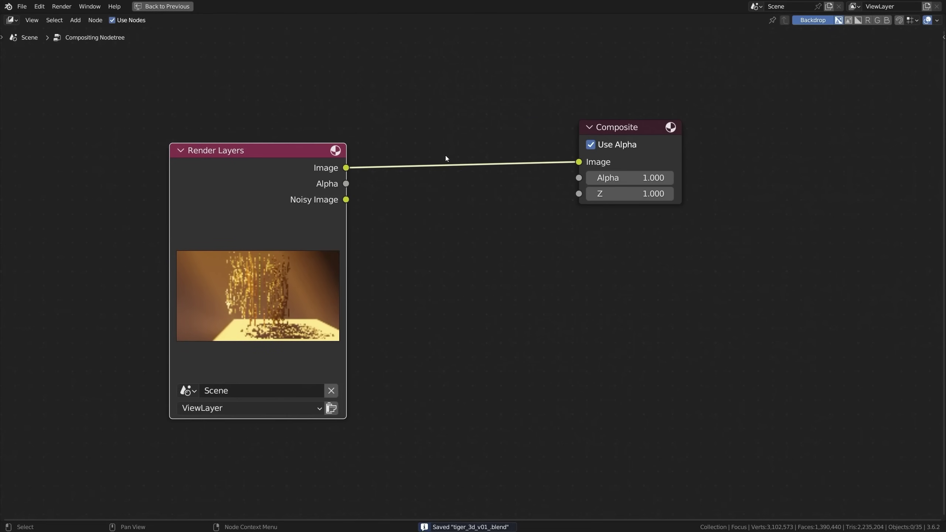
click(642, 144)
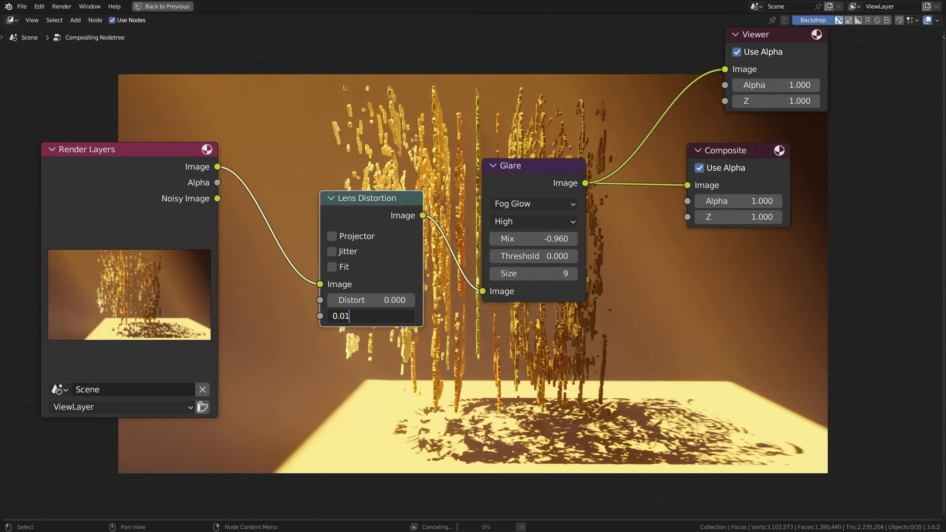
- Set the Lens Distortion node's dispersion to 0.01 and save the file
key(Return)
middle_drag(583, 101, 473, 238)
key(ctrl+s)
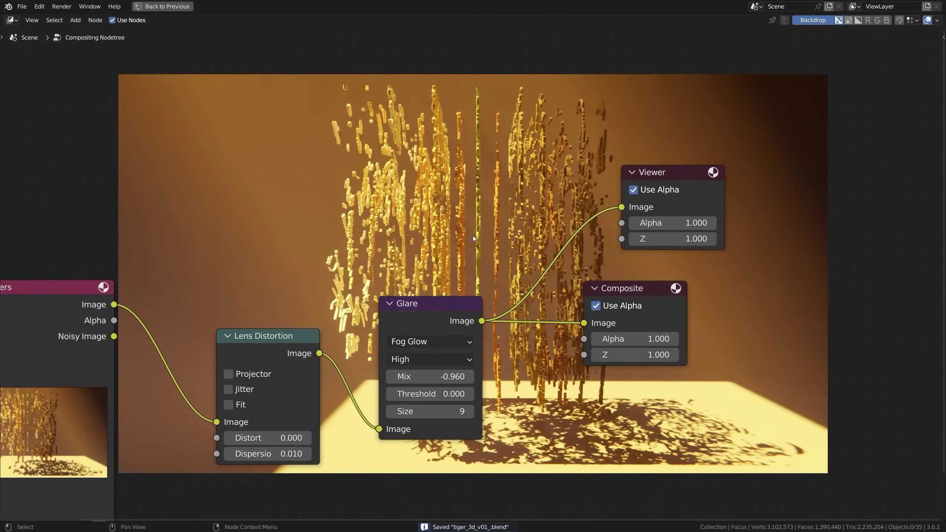
- Render frame 177, examine the composited tiger for focus and glare, and close the render window
key(F12)
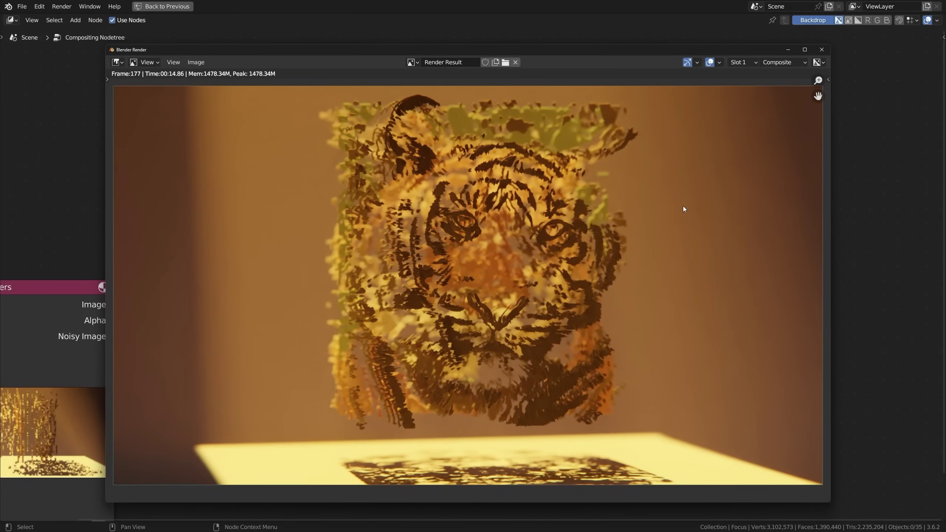
mouse_move(342, 50)
mouse_down()
mouse_move(346, 57)
mouse_move(353, 43)
mouse_up()
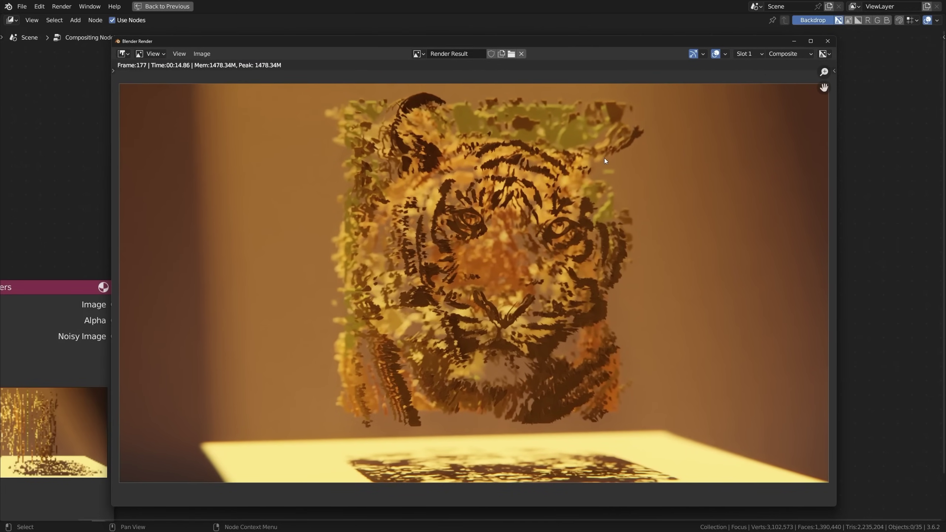
click(828, 41)
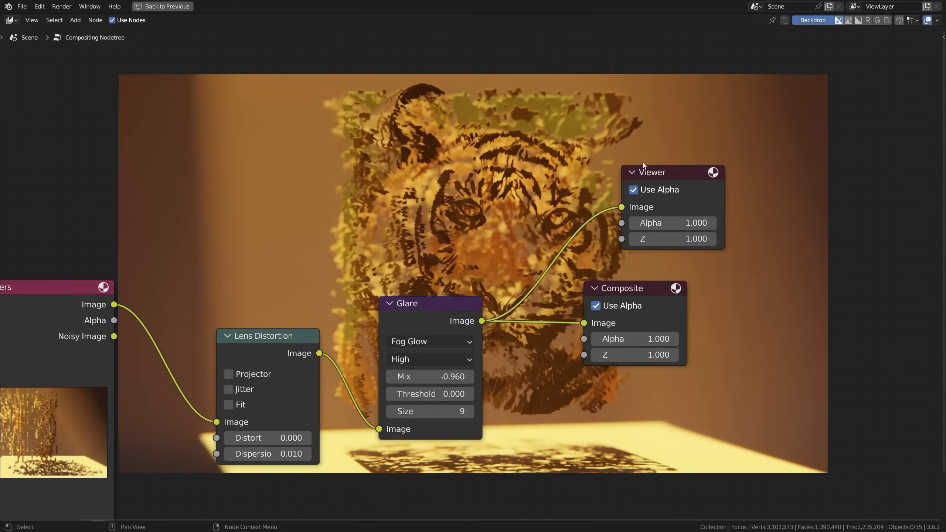
- Restore the full layout from the maximised Compositor, unhide the volume cube, deselect everything, and save
key(ctrl+space)
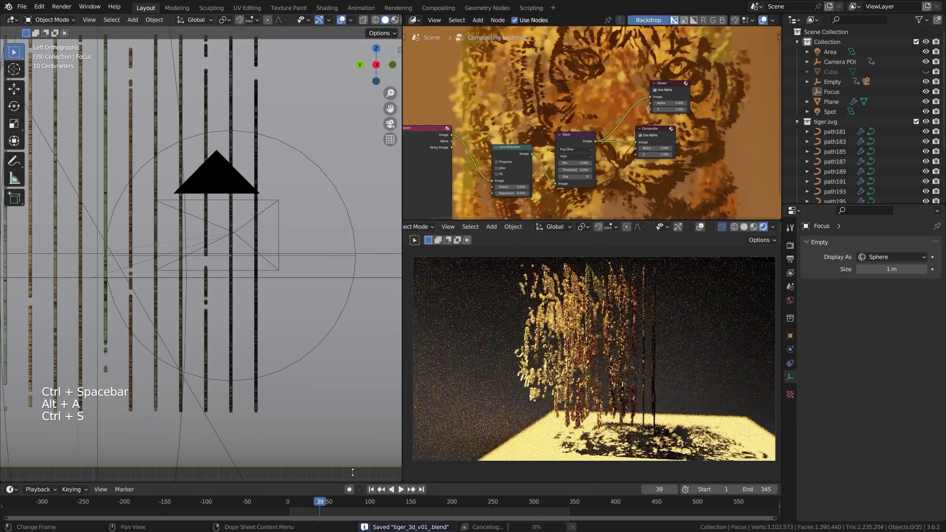
key(alt+h)
key(alt+a)
key(ctrl+s)
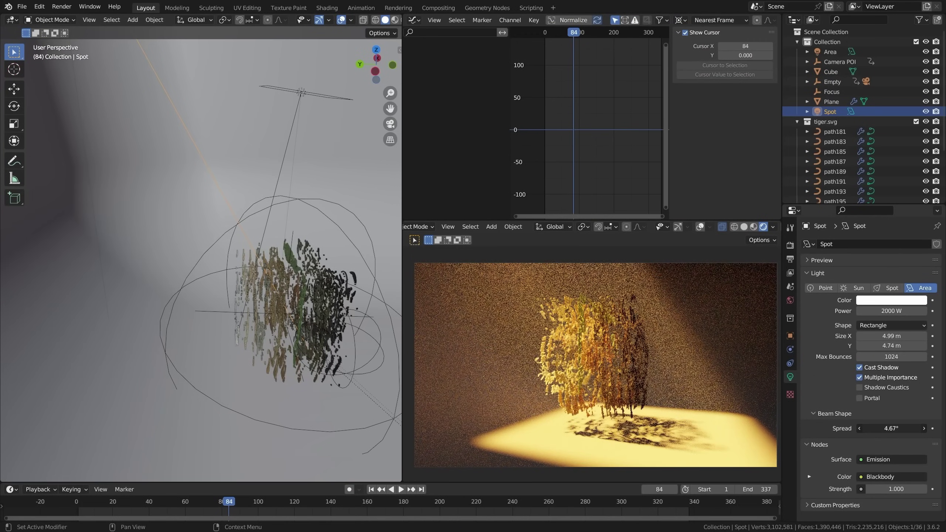
- Set the Spot area light to a 3 m square with a 17.8° beam spread, deselect everything, and save the file
drag(891, 429, 907, 428)
right_click(327, 266)
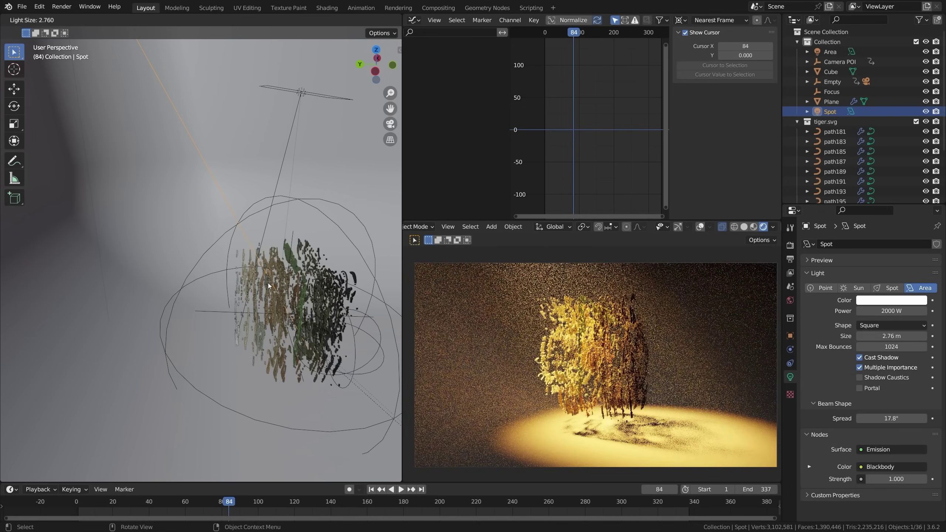
key(alt+a)
key(ctrl+s)
key(ctrl+s)
key(ctrl+s)
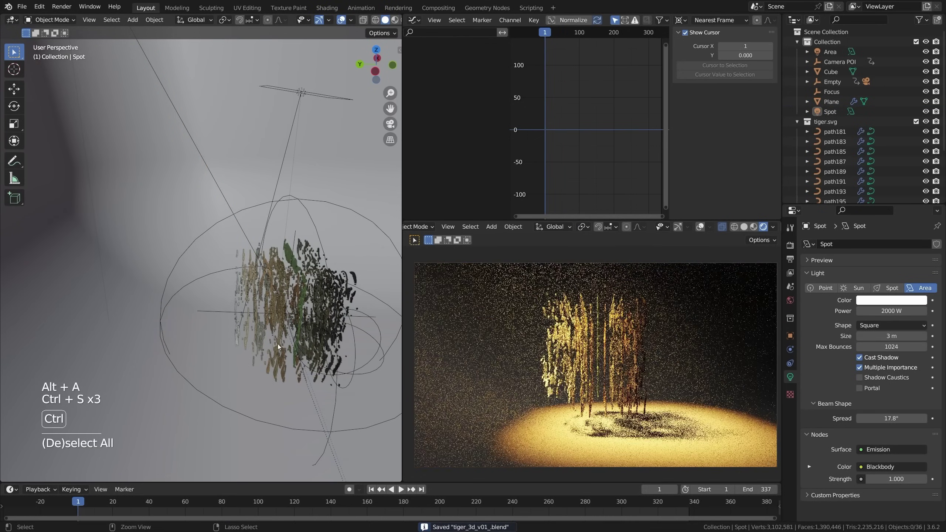
- Play the animation from frame 1 to check the new lighting in the rendered camera view, and stop playback
key(space)
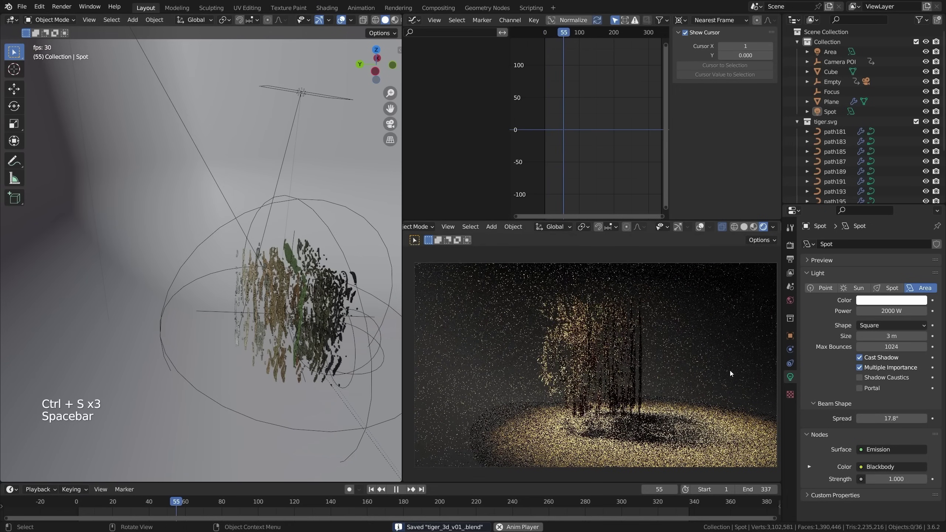
key(space)
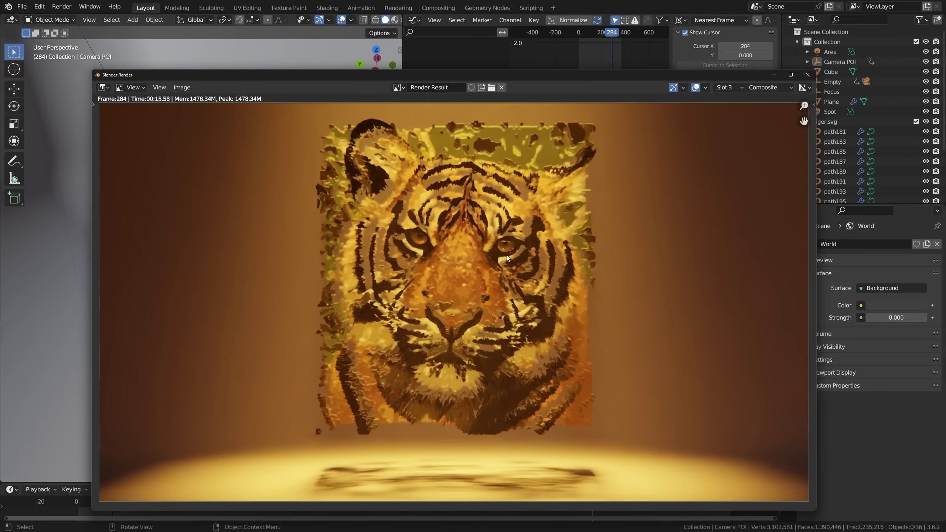
- Examine the rendered frame 284 up close around the tiger's eyes and nose for focus and detail
scroll(511, 255, up, 7)
middle_drag(511, 255, 448, 376)
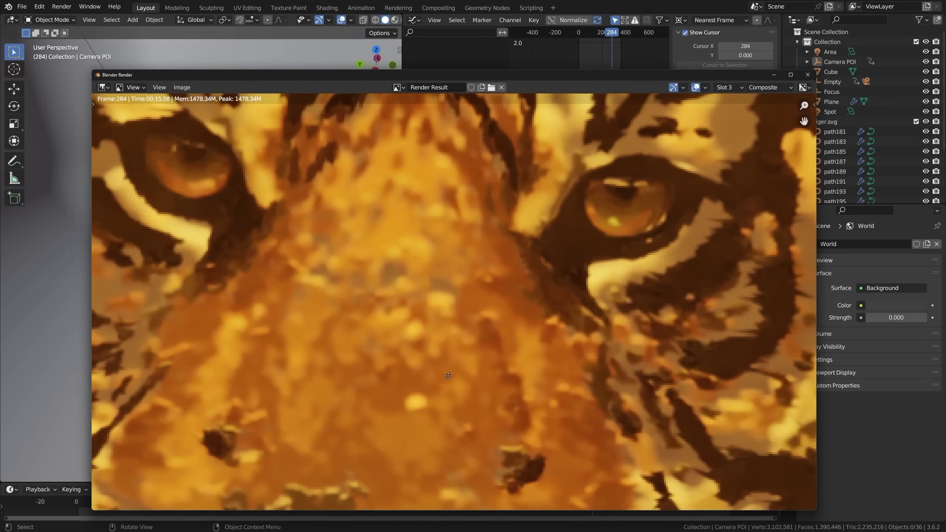
scroll(448, 375, down, 1)
scroll(578, 234, down, 4)
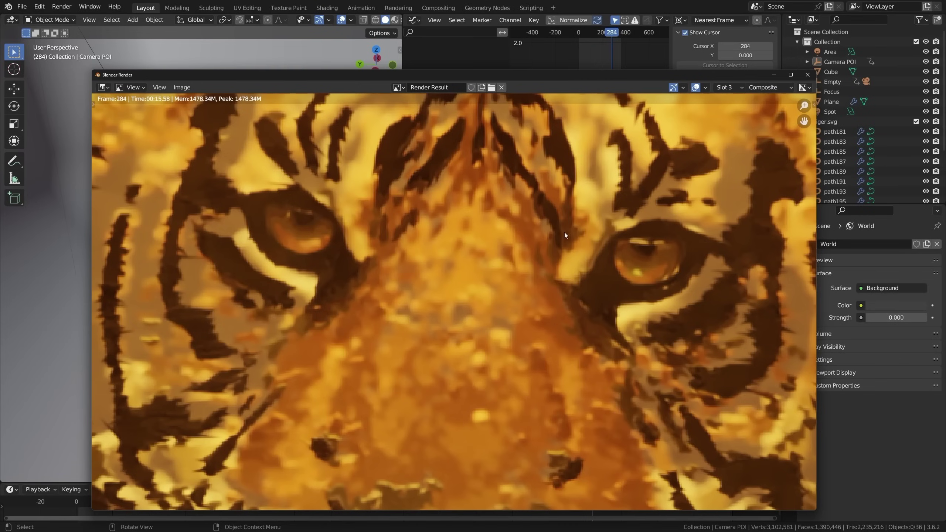
scroll(507, 265, down, 4)
scroll(530, 264, down, 2)
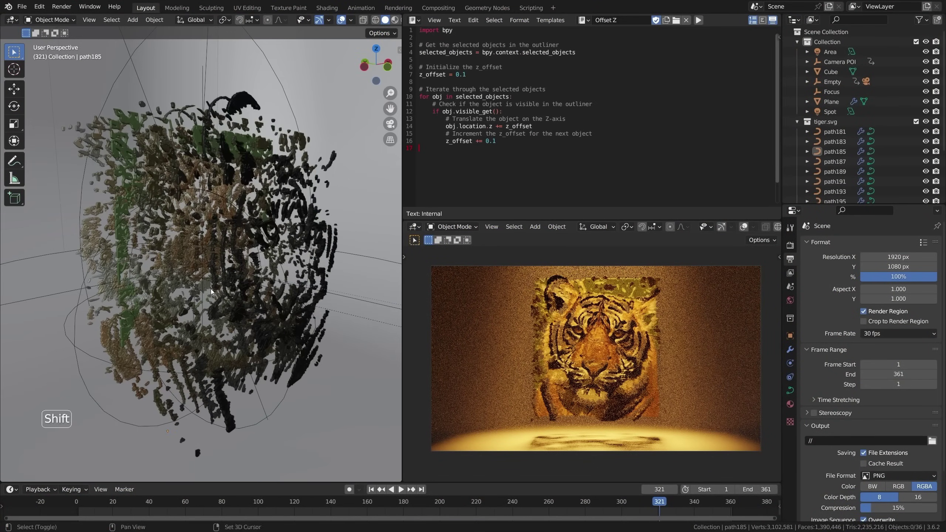
- Save the tiger scene file
key(ctrl+s)
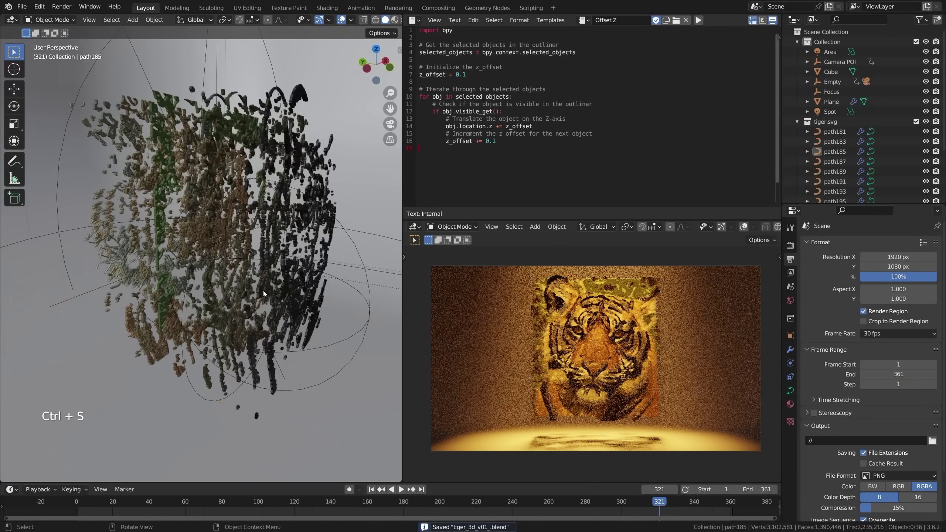